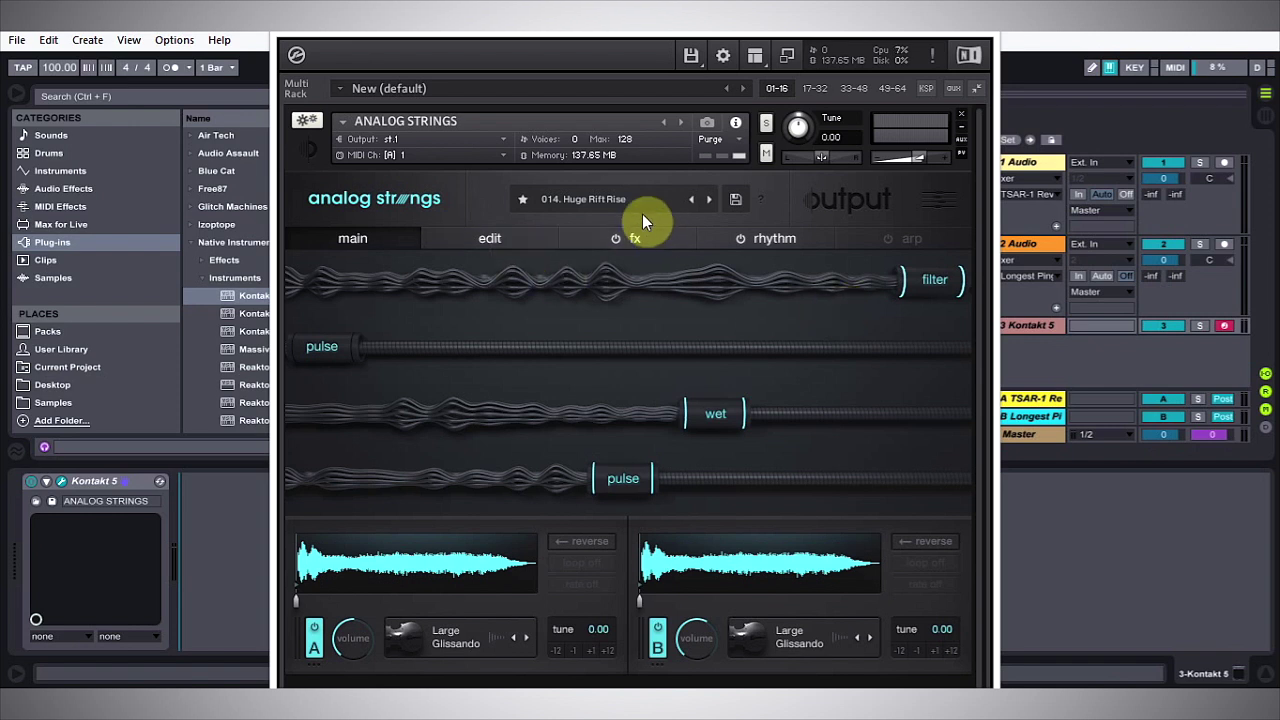
# Step: Filter the preset browser by the lead and dirty tags and restrict the list to favorites
pyautogui.click(618, 200)
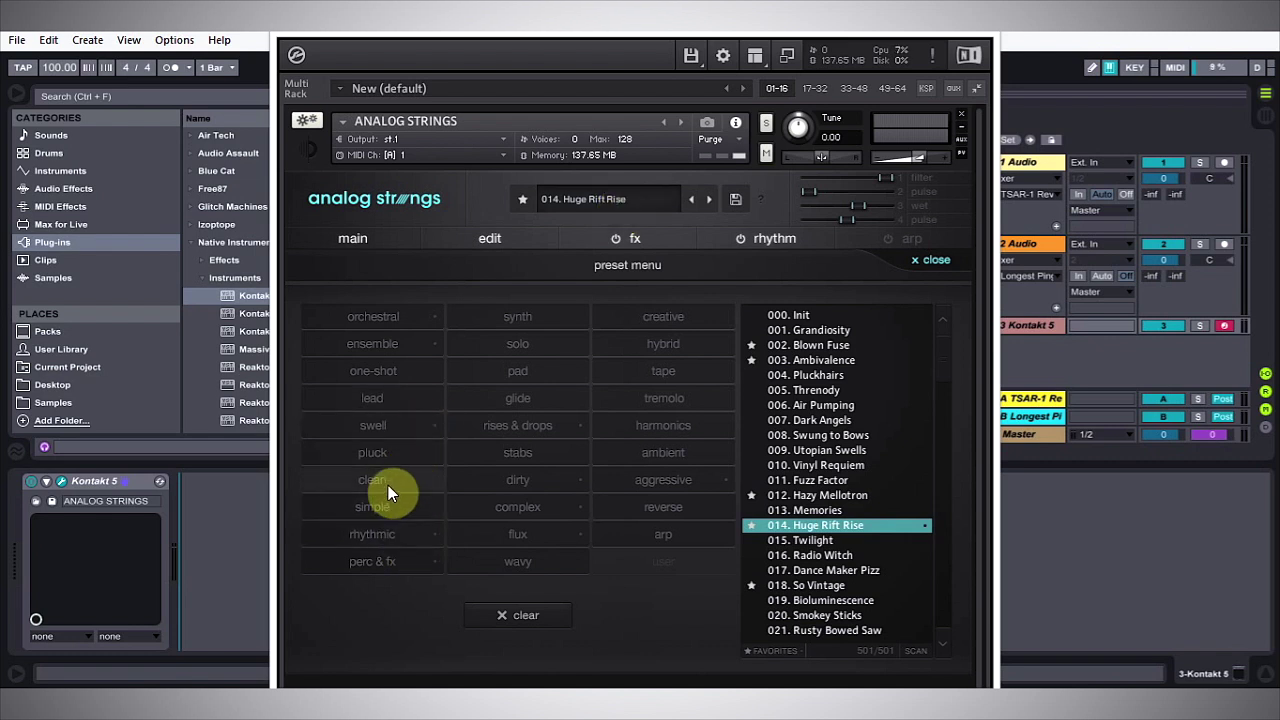
pyautogui.click(396, 401)
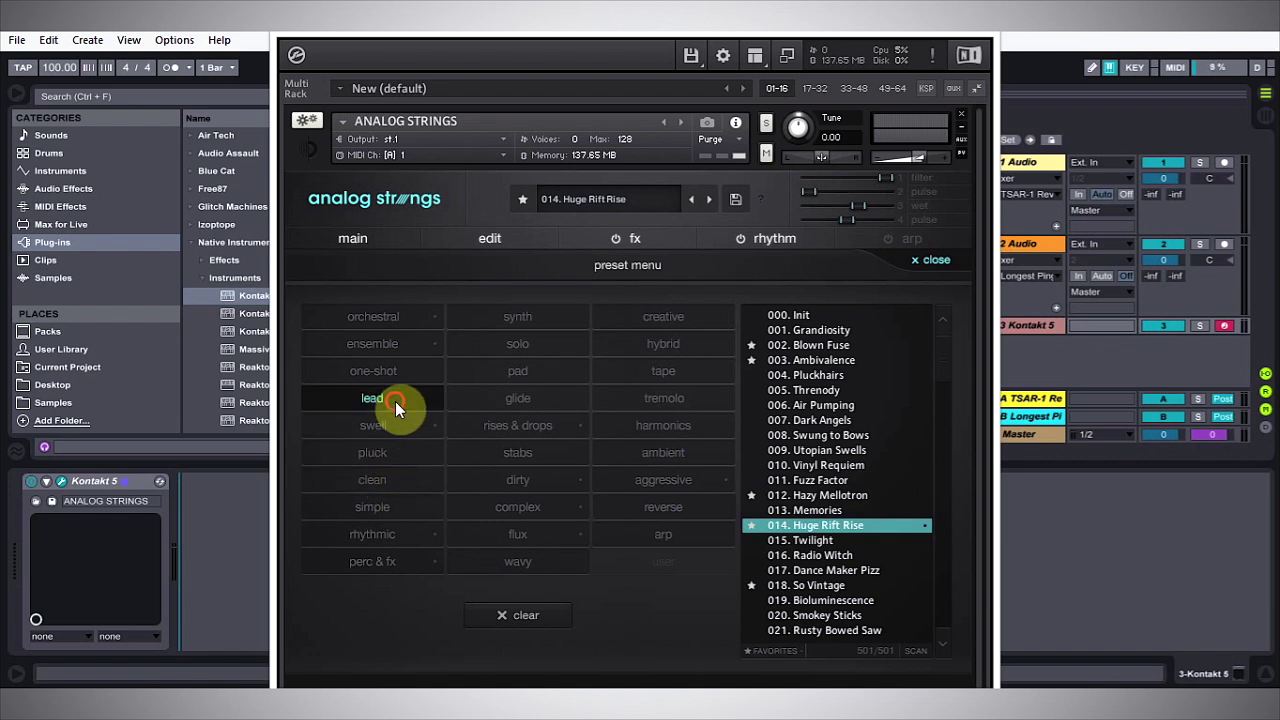
pyautogui.click(510, 485)
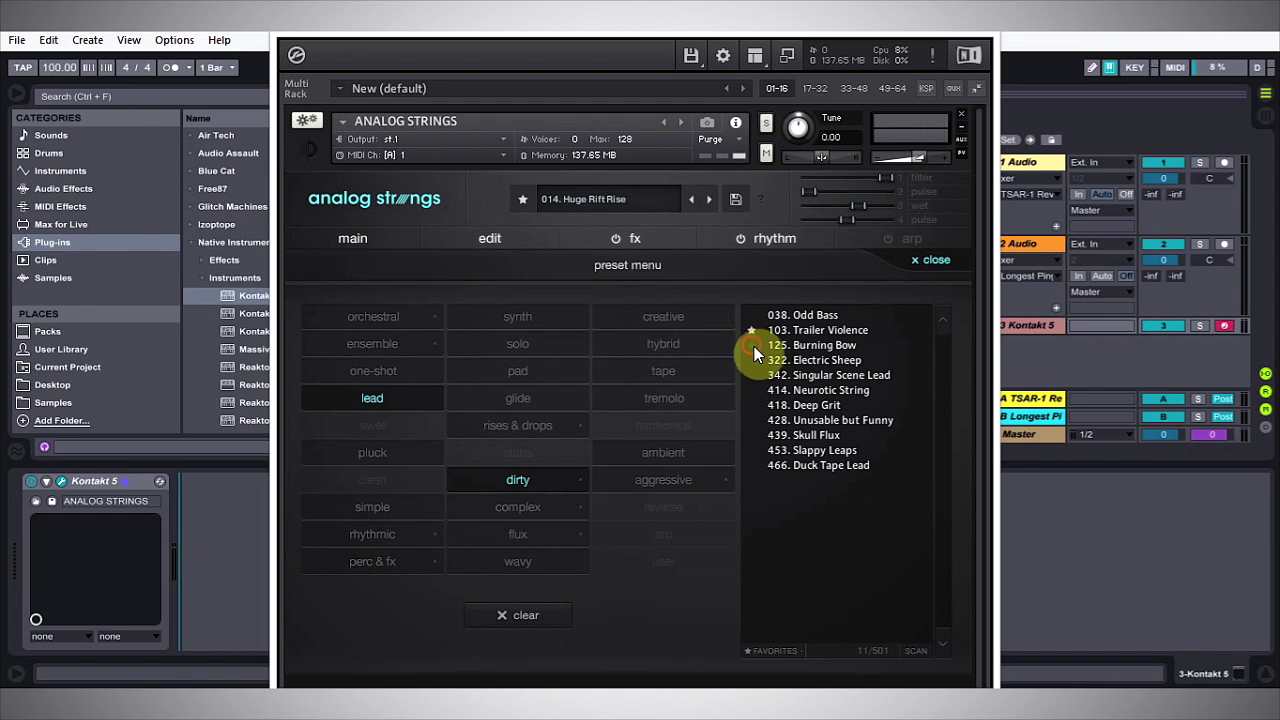
pyautogui.click(775, 650)
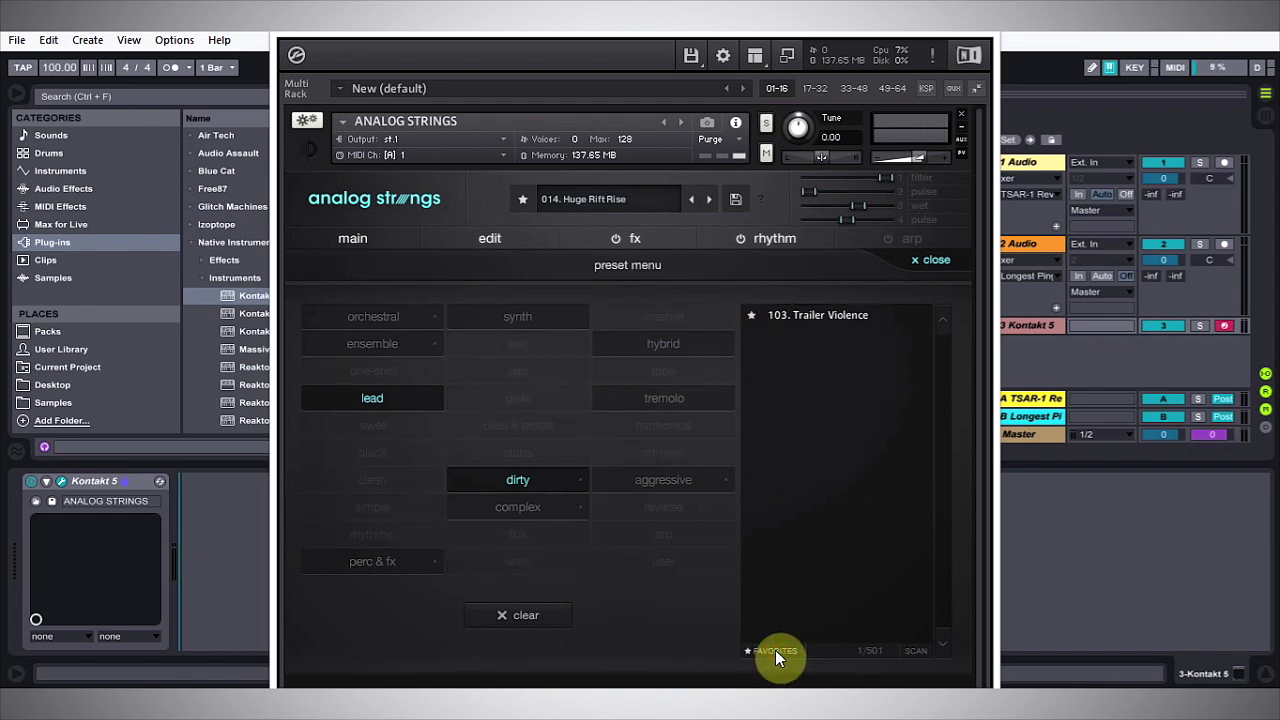
# Step: Clear the tags and audition favorite presets Trailer Violence, Violent Endings, Dark Traveler, Speed My Rise, Rewind the Tape and So Vintage
pyautogui.click(534, 612)
pyautogui.click(752, 652)
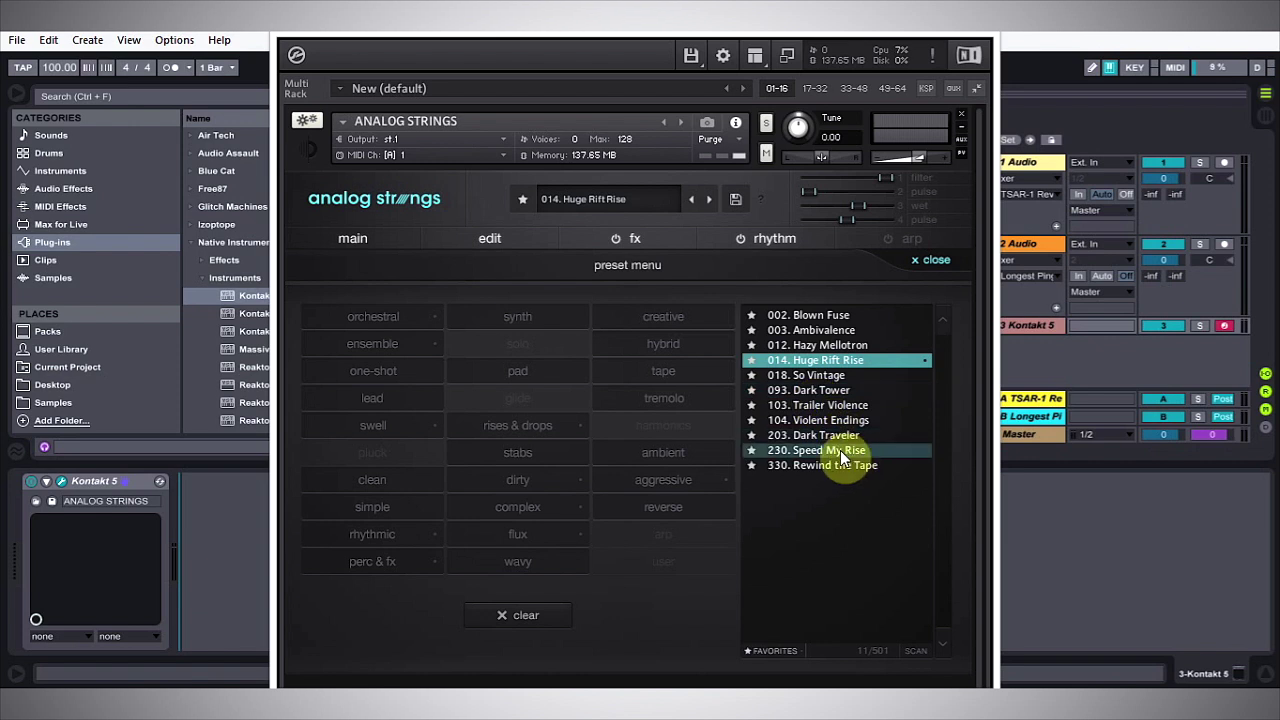
pyautogui.click(818, 408)
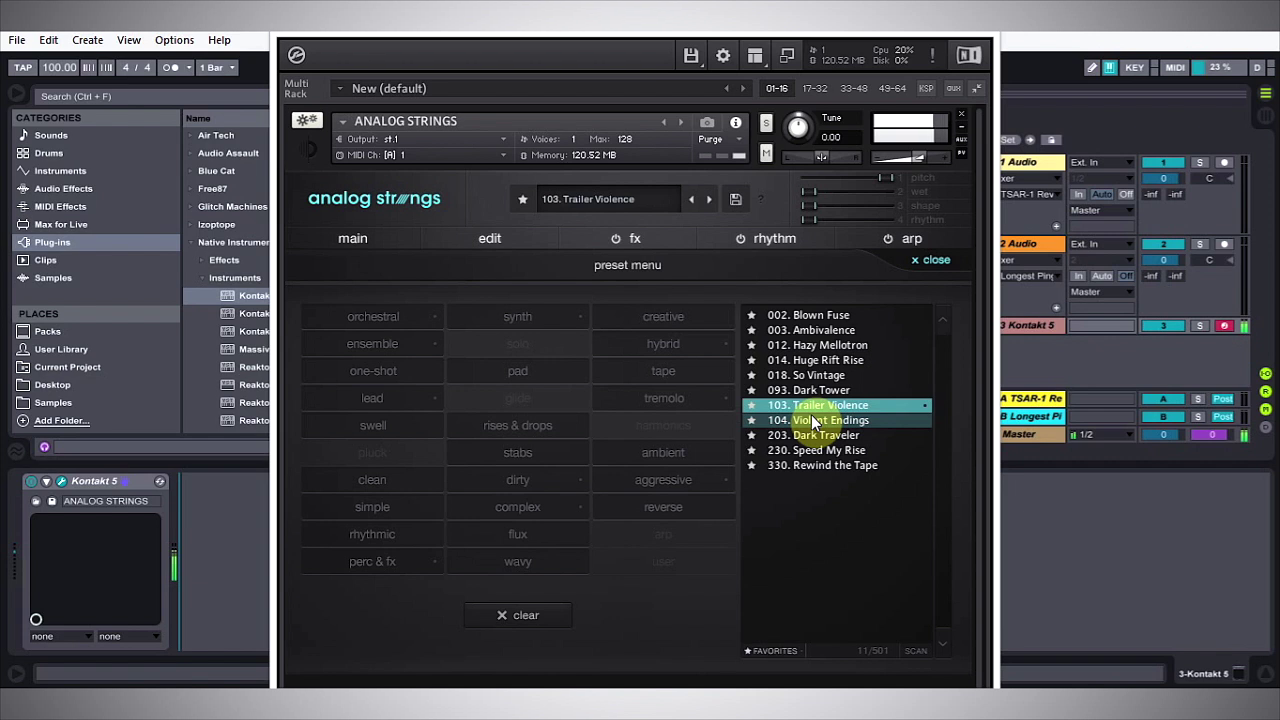
pyautogui.click(816, 424)
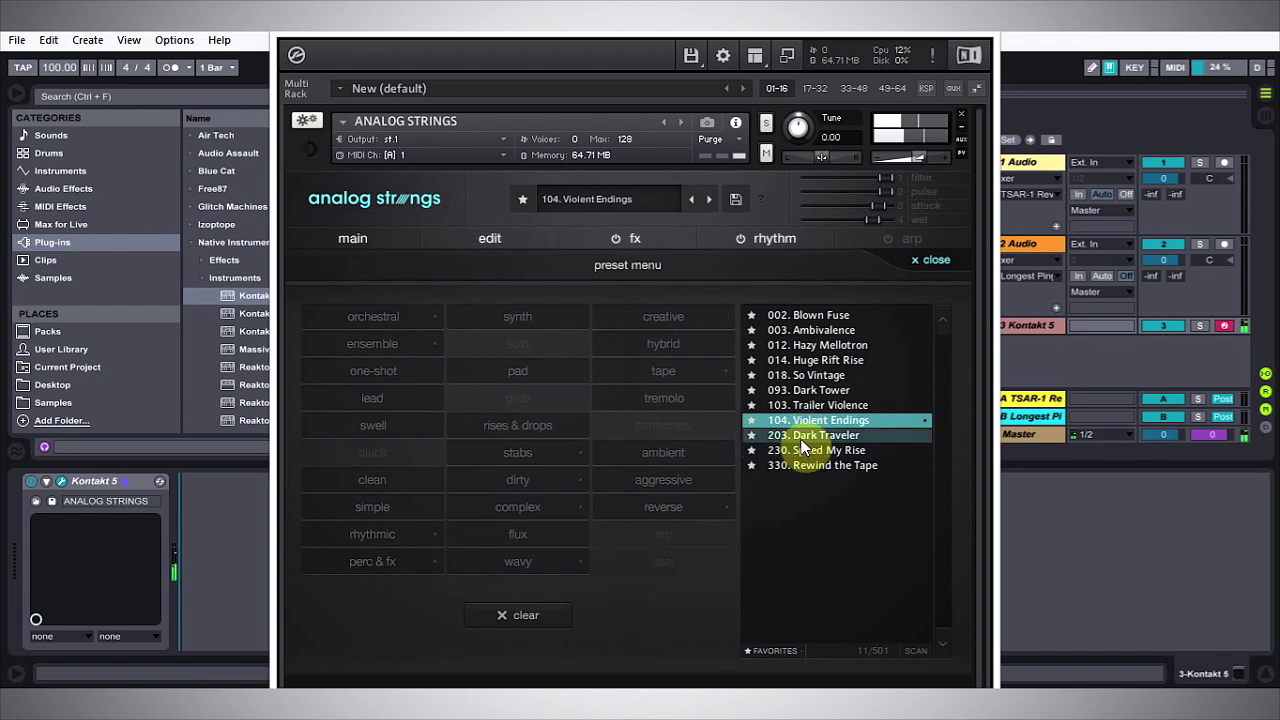
pyautogui.click(798, 437)
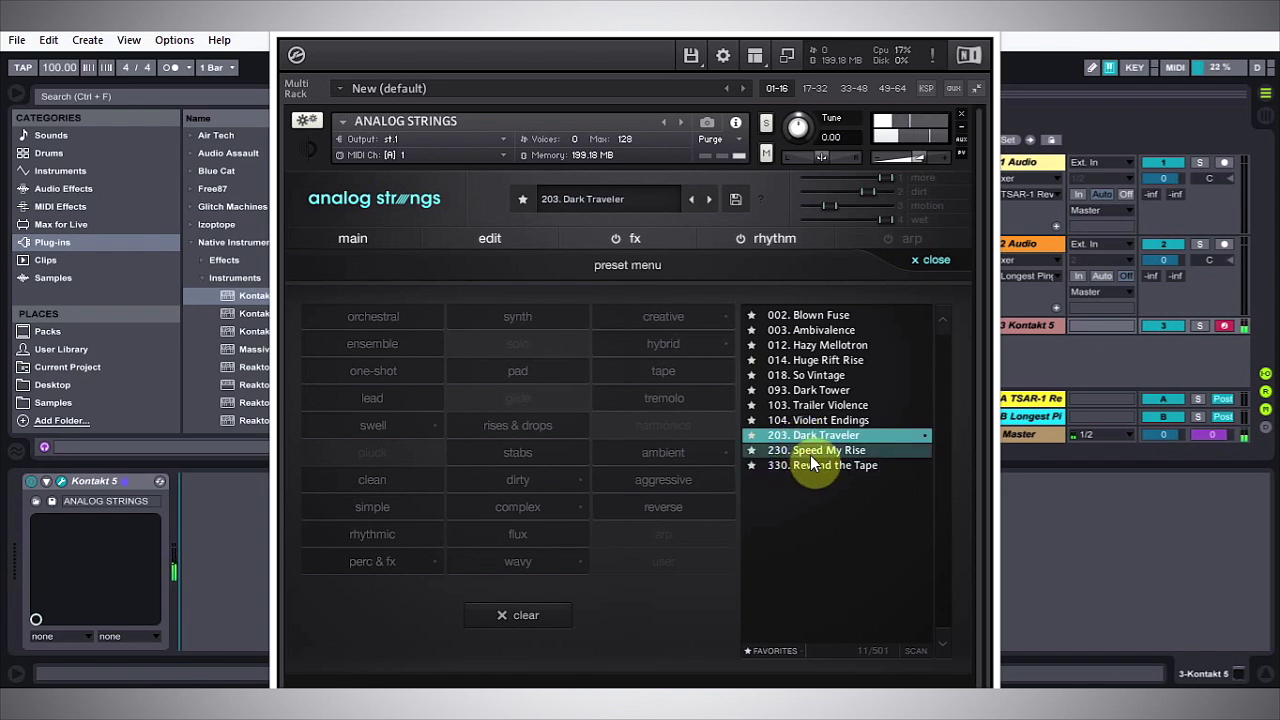
pyautogui.click(815, 455)
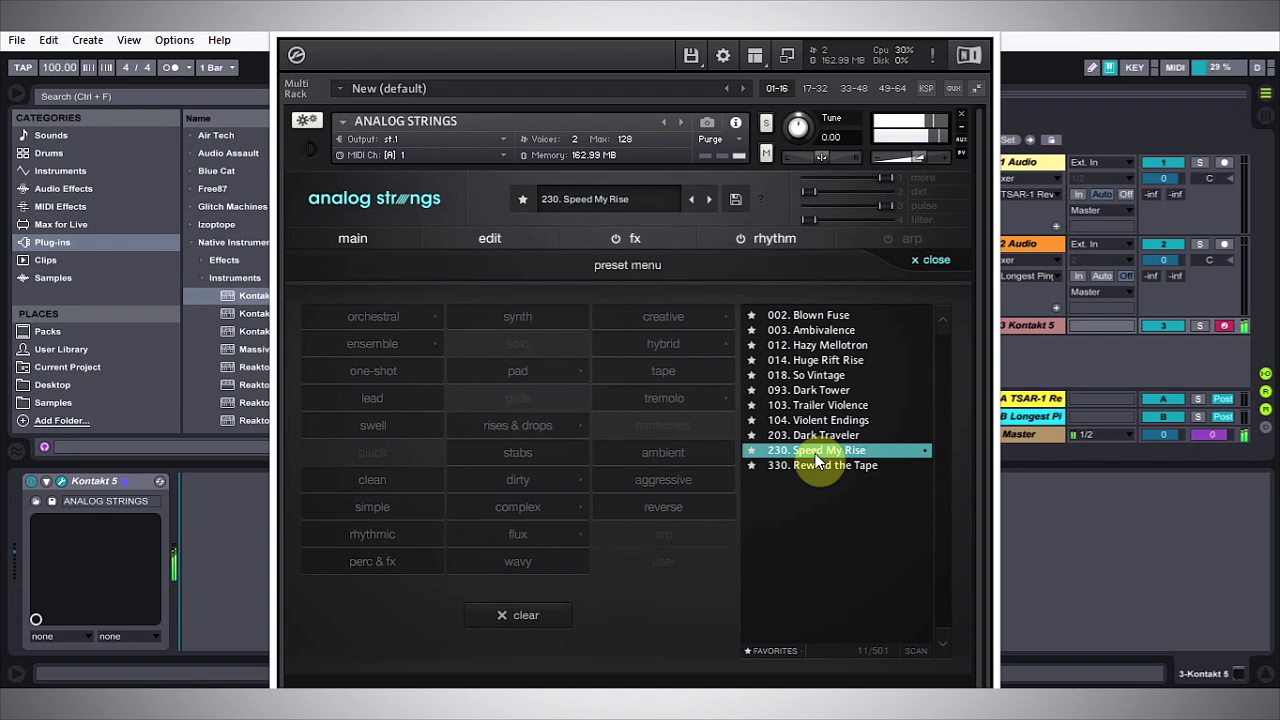
pyautogui.click(815, 465)
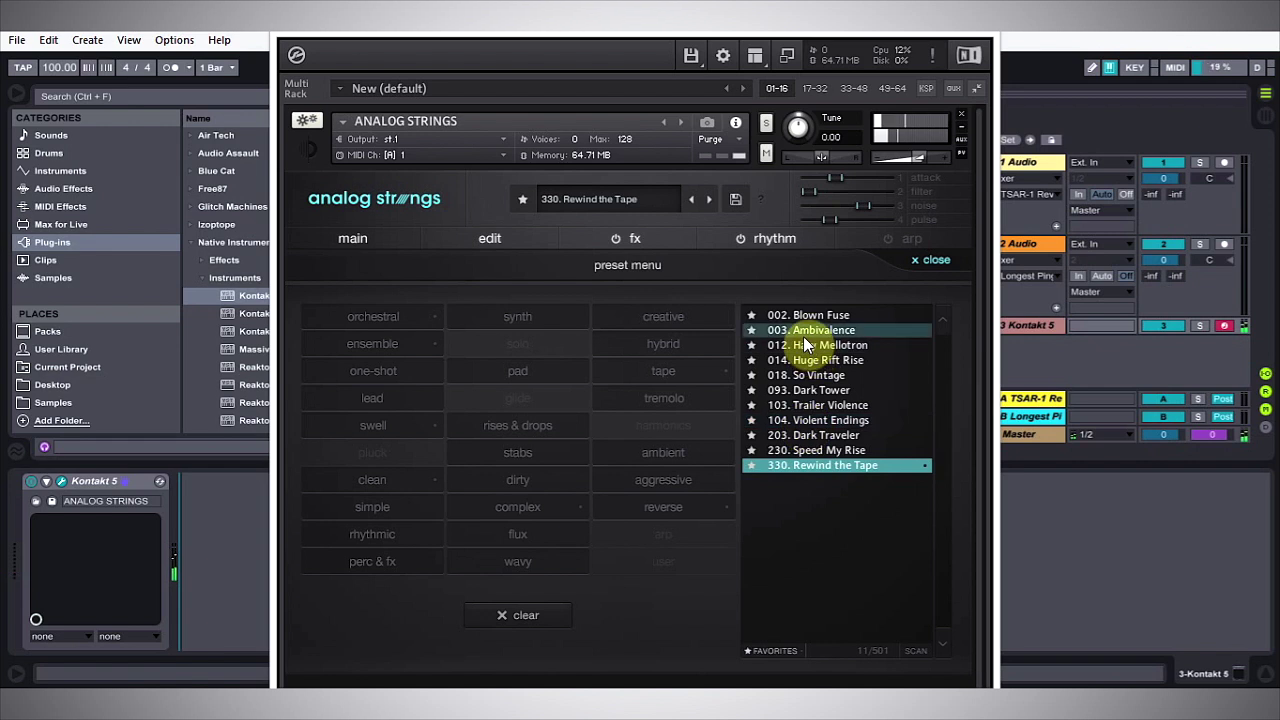
pyautogui.click(824, 375)
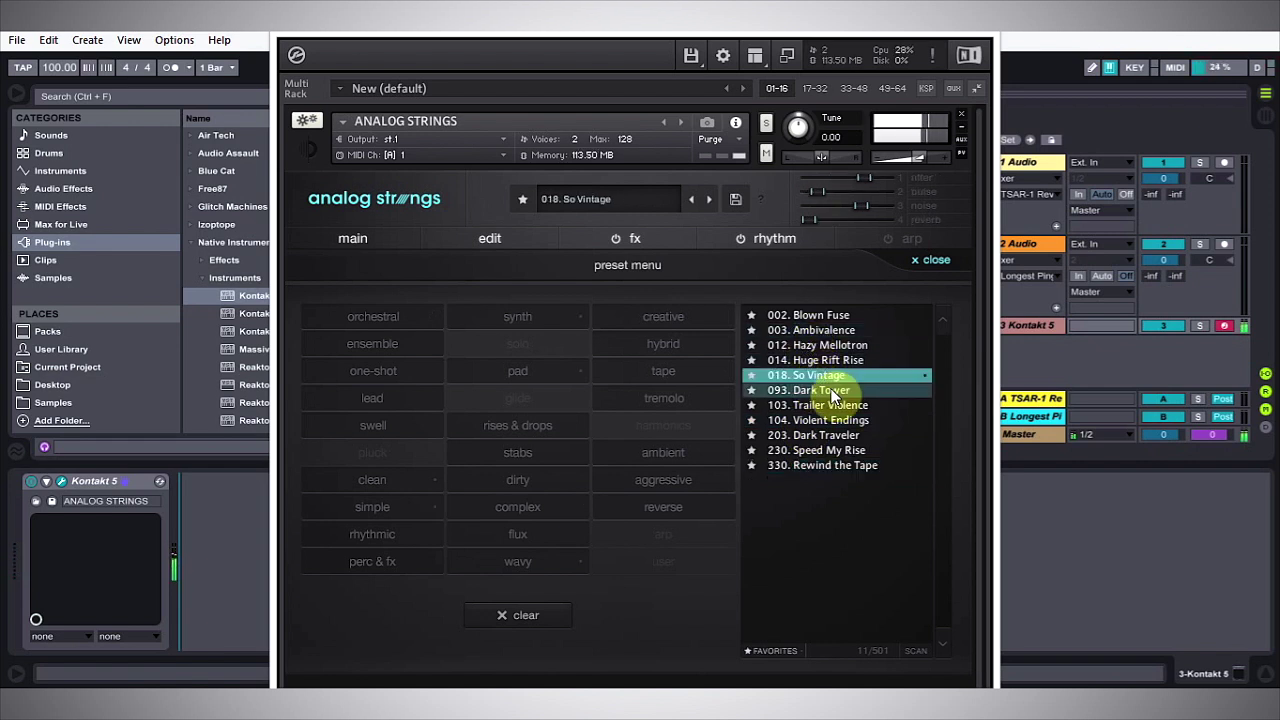
pyautogui.press('a')
# Step: Load the 000. Init preset and switch layer B off and back on to compare the sound
pyautogui.click(821, 316)
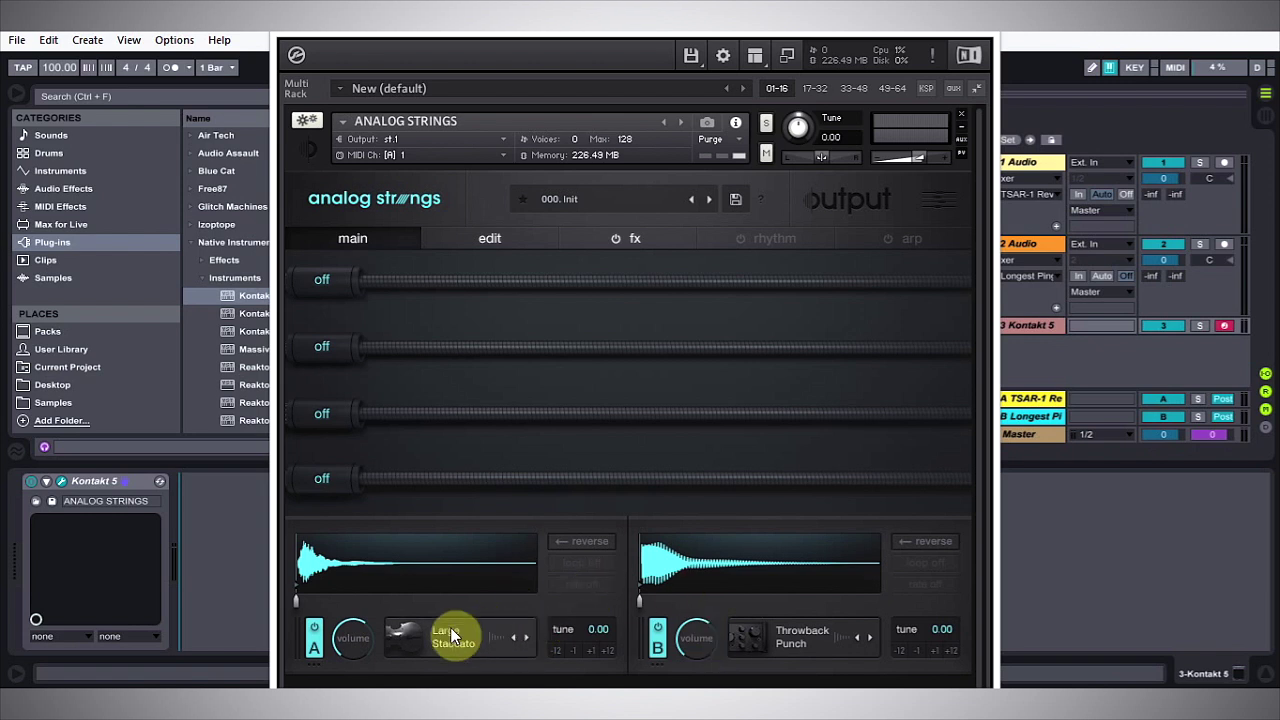
pyautogui.click(658, 634)
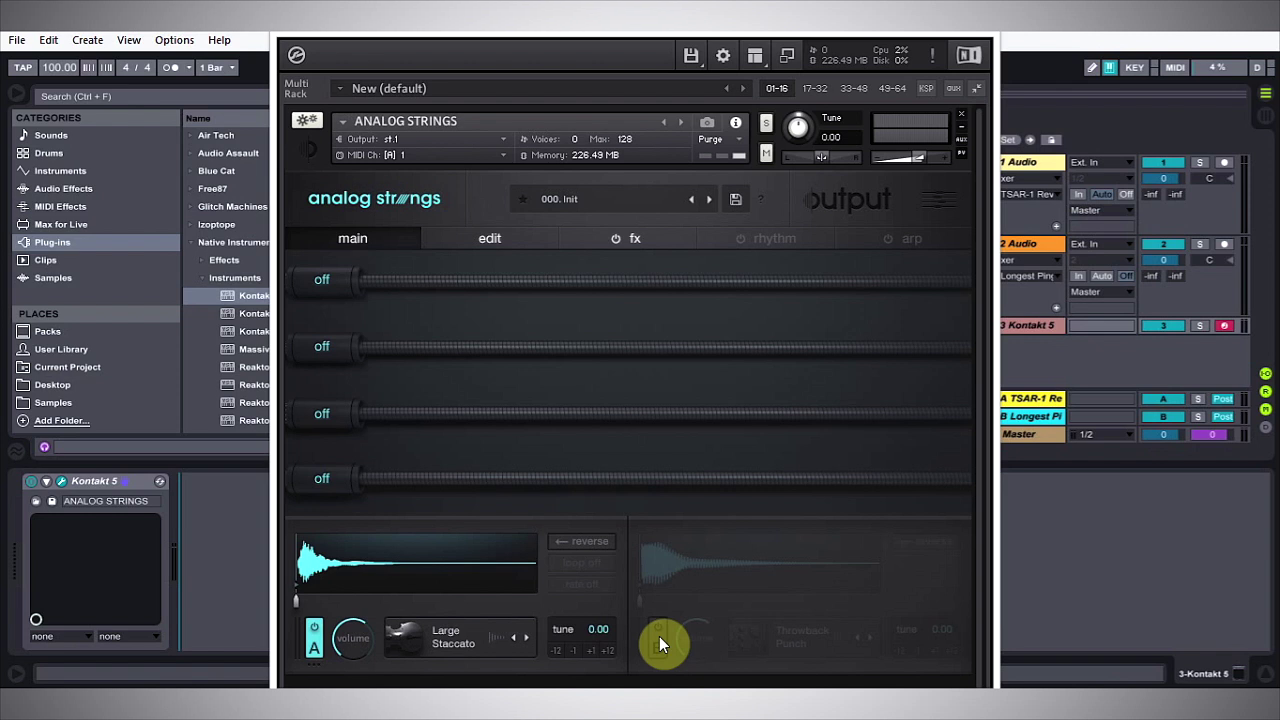
pyautogui.click(658, 634)
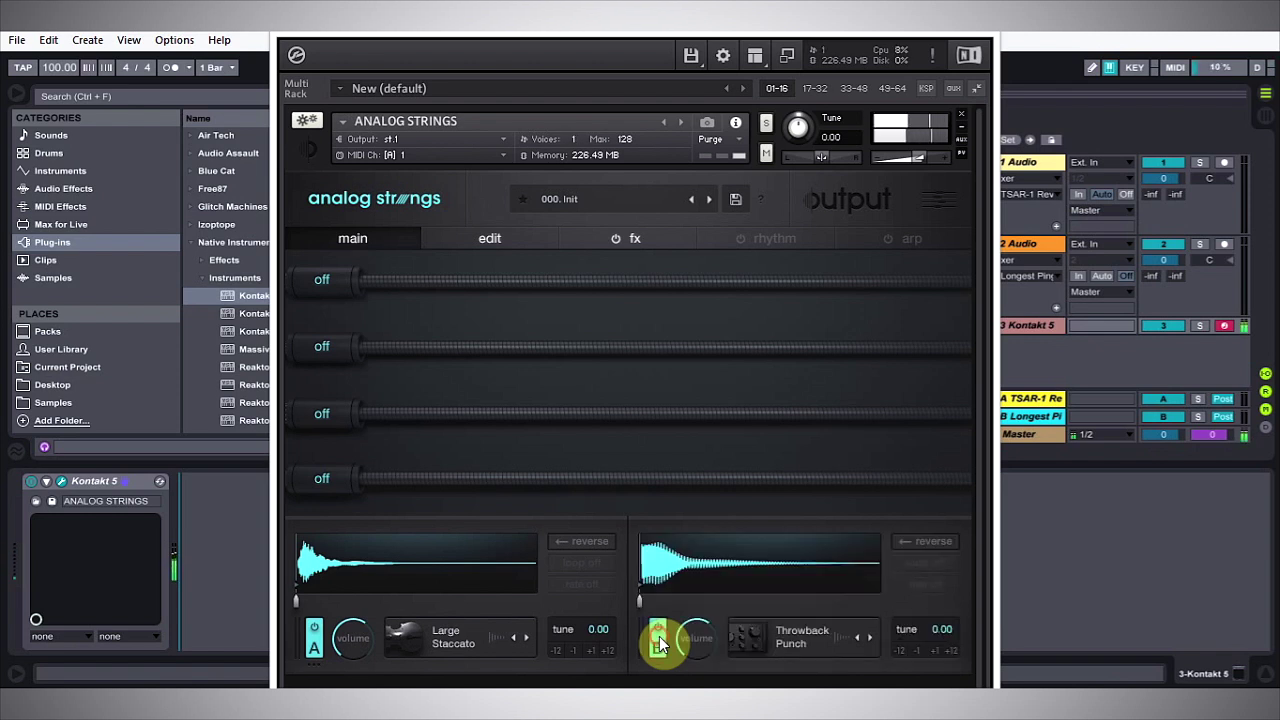
# Step: Browse layer A's one shot and pad sources and set the layer to the tape source Large Col Legno
pyautogui.click(526, 636)
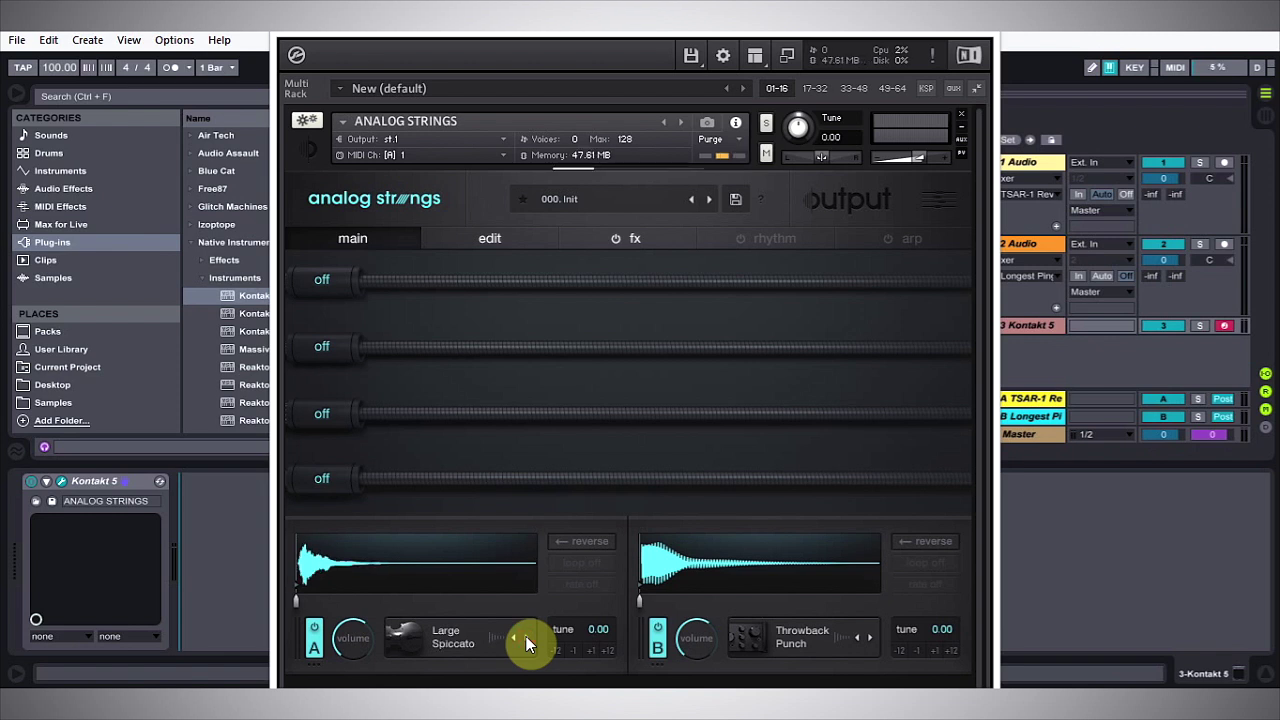
pyautogui.click(455, 635)
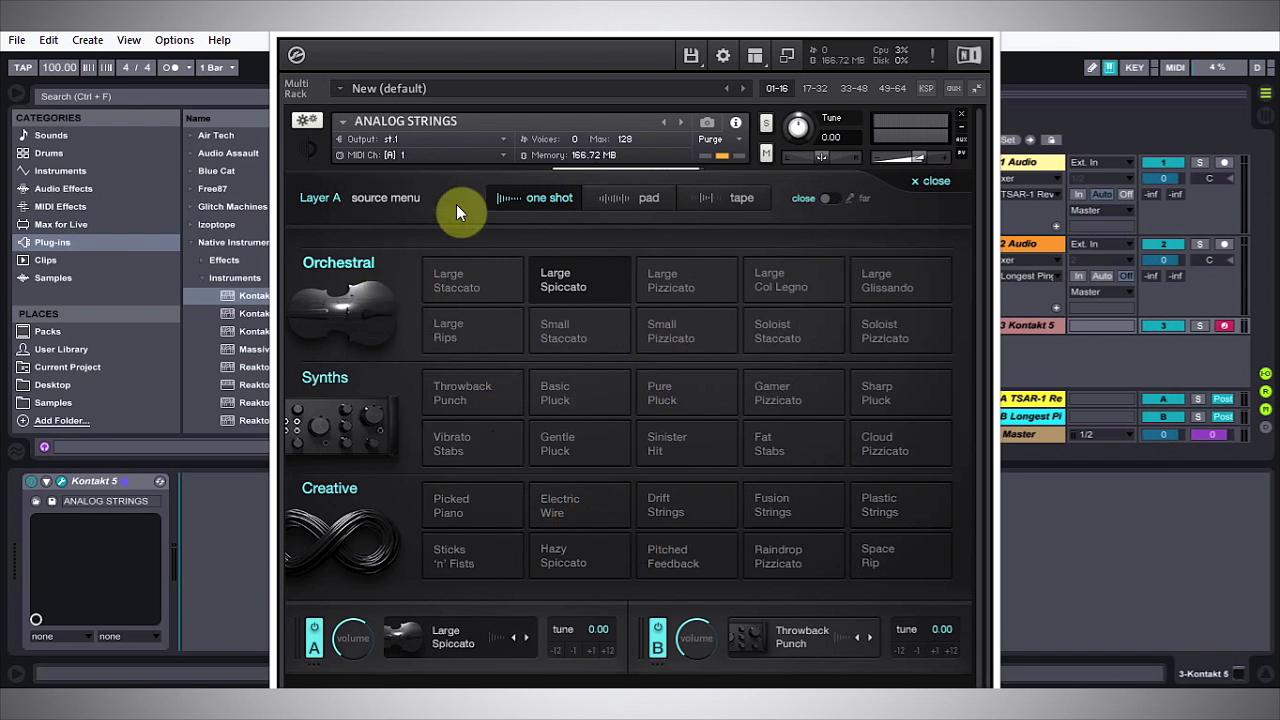
pyautogui.click(631, 197)
pyautogui.click(724, 199)
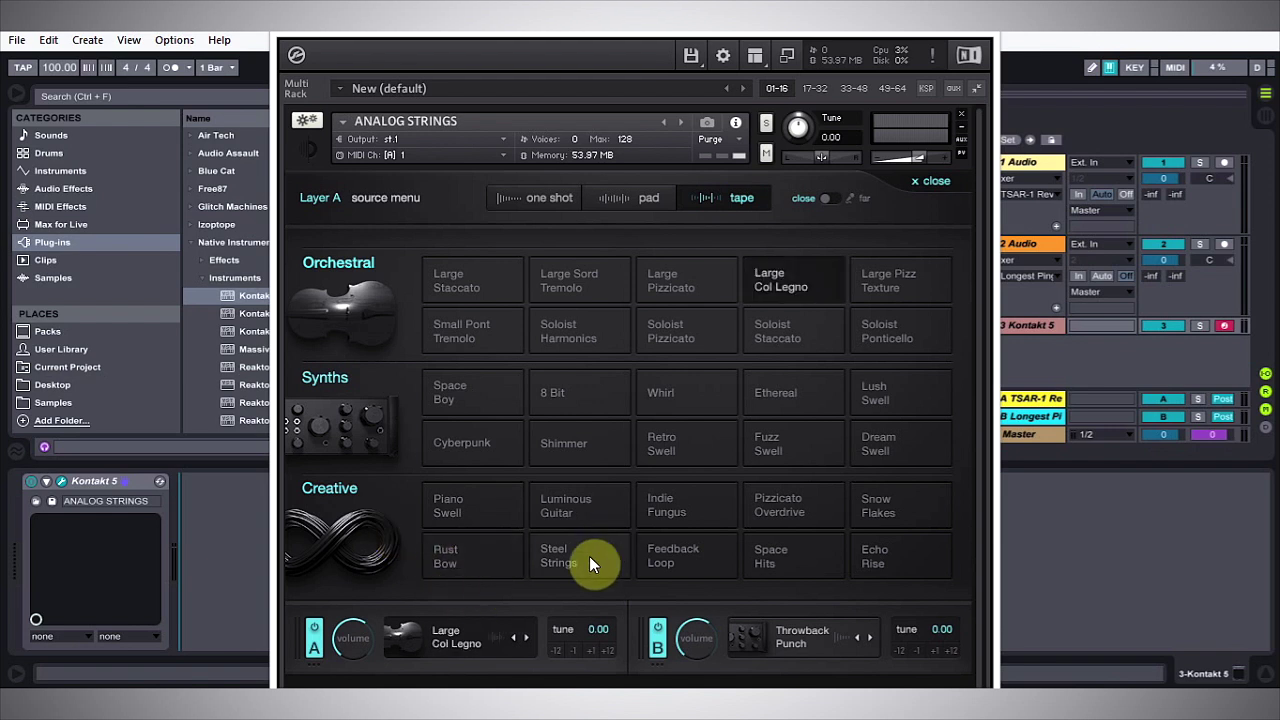
# Step: Set layer B's source to a creative pad, trying Glass Strings before choosing Metallic Strings
pyautogui.click(793, 647)
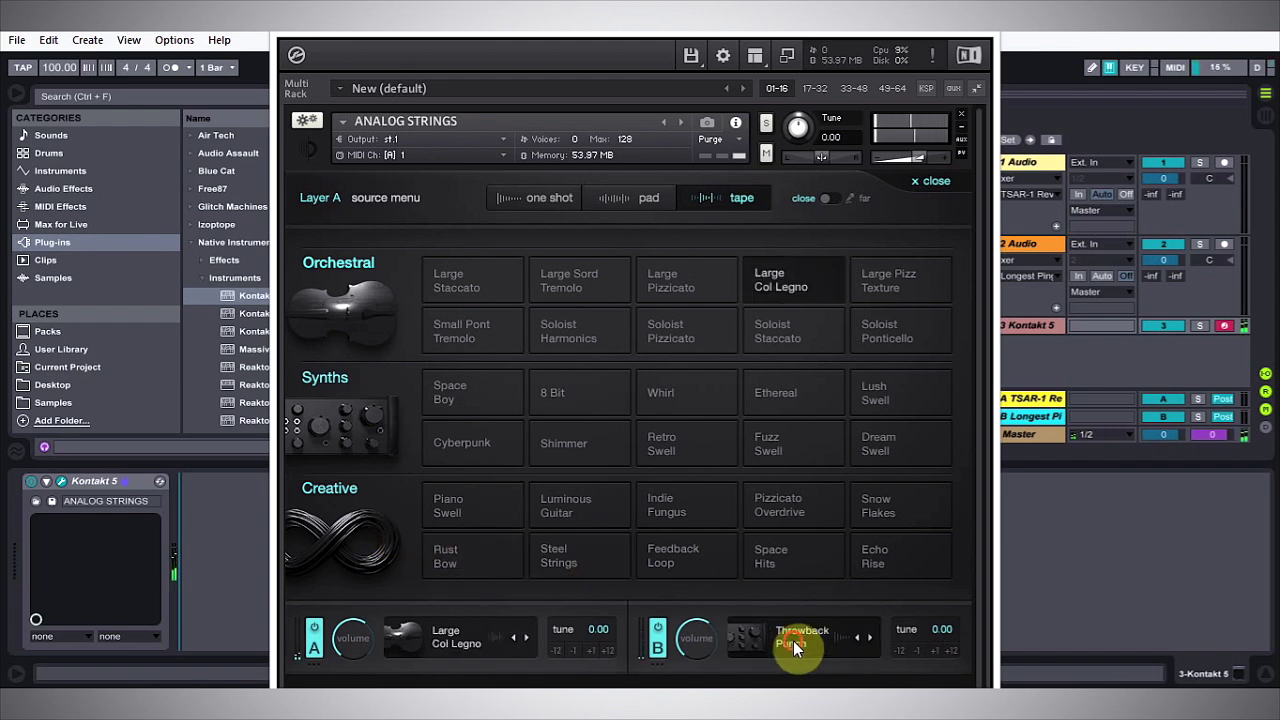
pyautogui.click(624, 190)
pyautogui.click(685, 516)
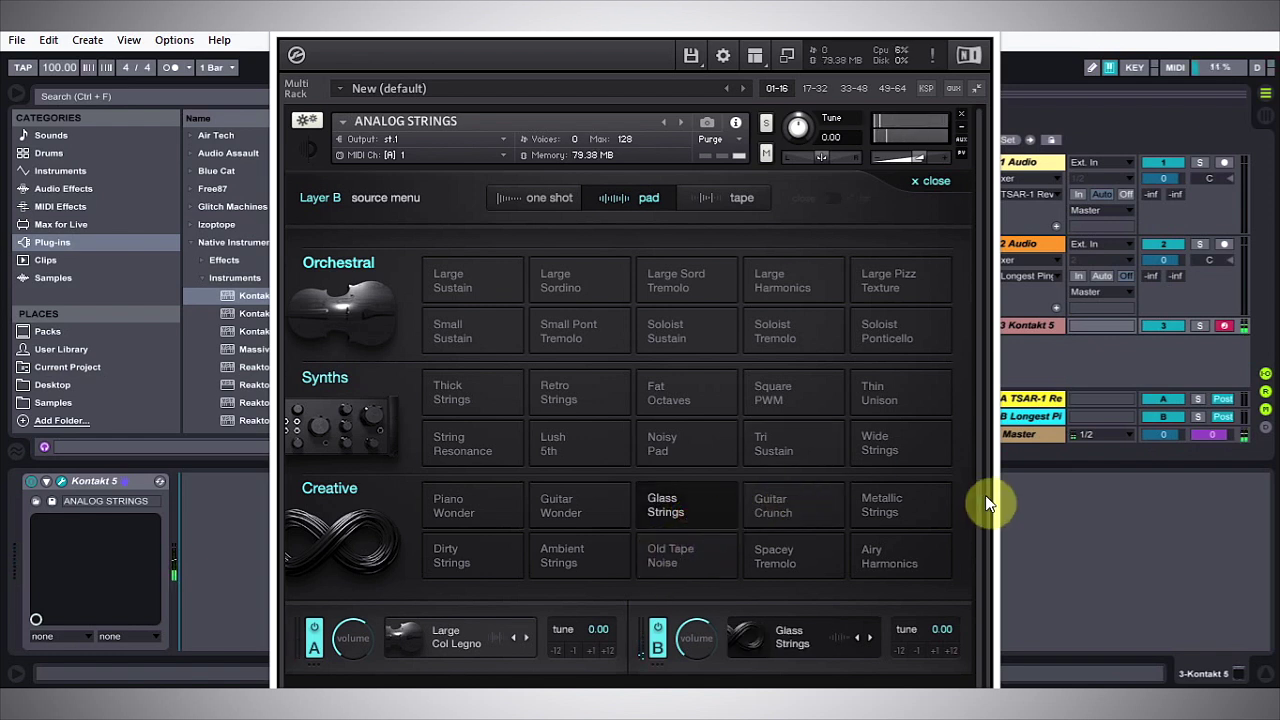
pyautogui.click(900, 510)
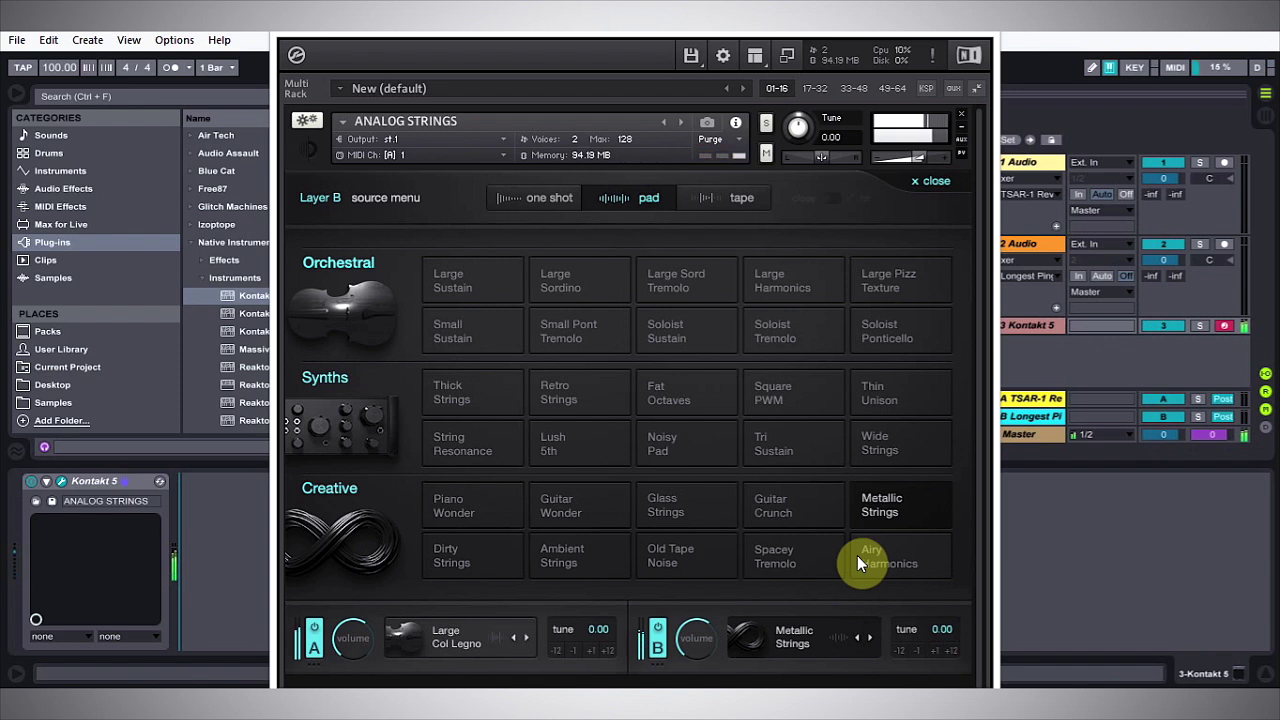
# Step: Loop layer A at a 1 bar rate with its tune at -12.00, and adjust layer B's volume
pyautogui.click(438, 639)
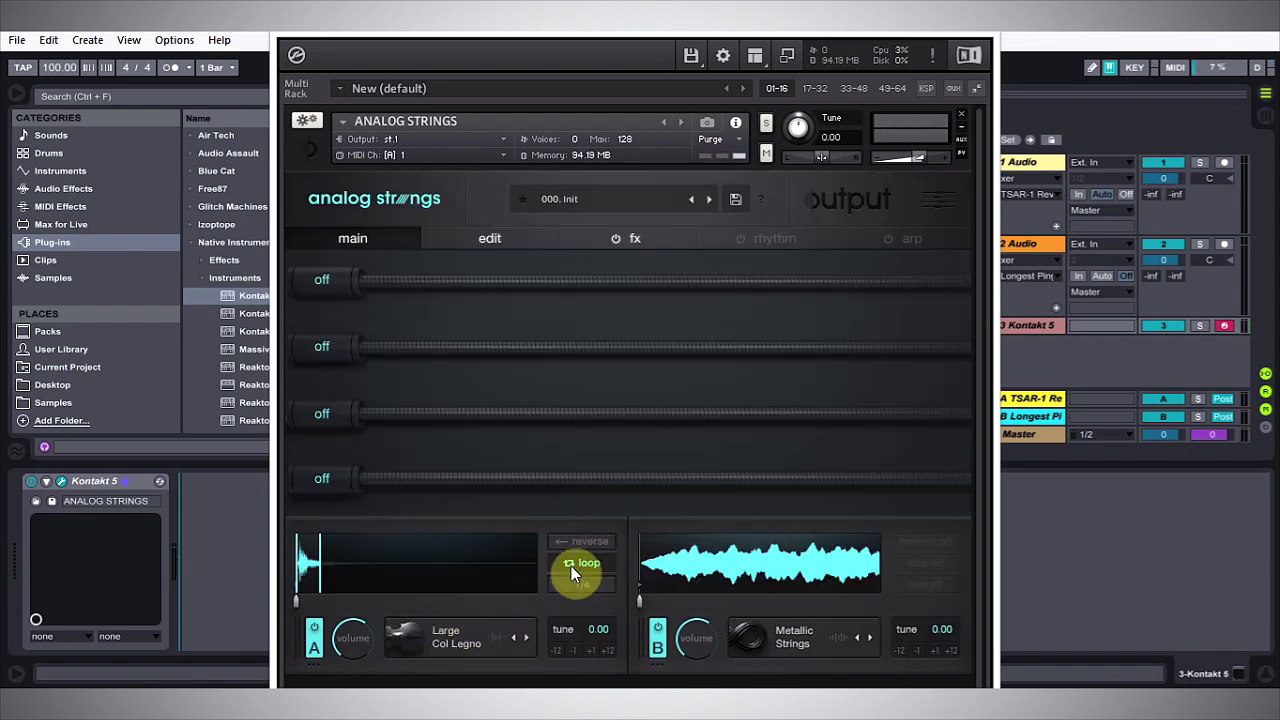
pyautogui.click(571, 584)
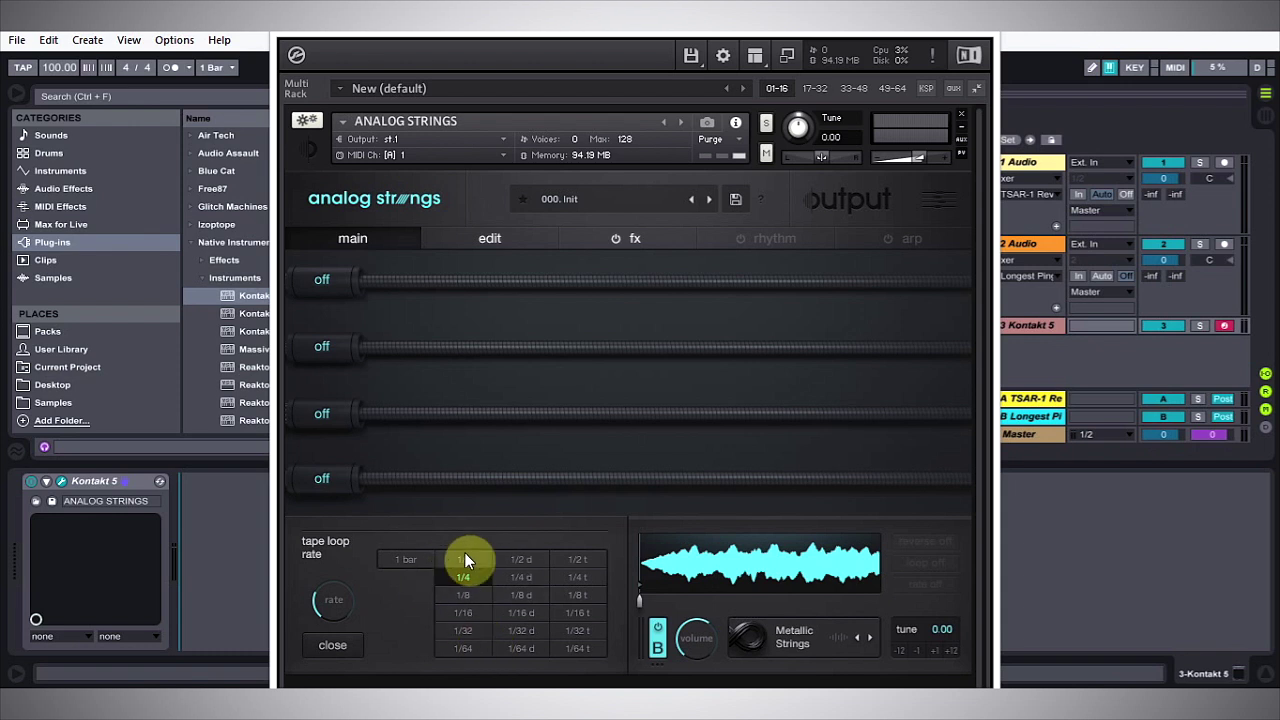
pyautogui.click(402, 558)
pyautogui.click(336, 648)
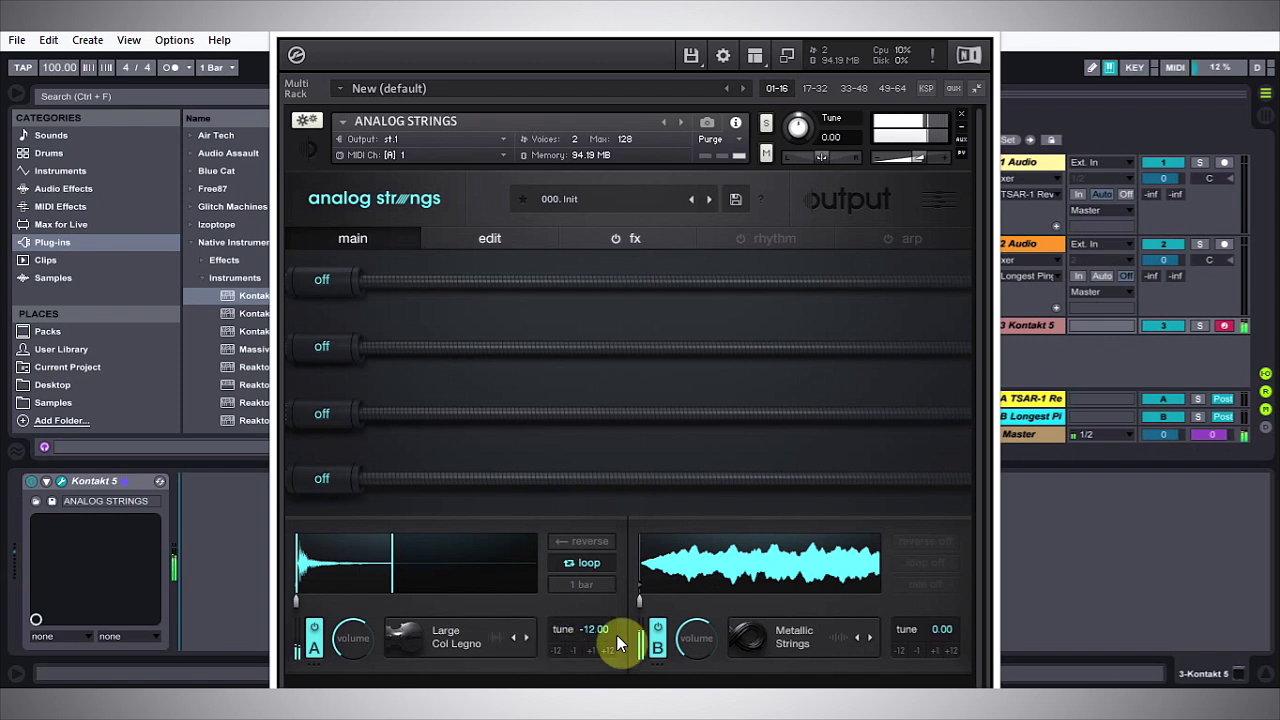
pyautogui.moveTo(691, 638)
pyautogui.mouseDown()
pyautogui.moveTo(689, 650)
pyautogui.moveTo(697, 640)
pyautogui.mouseUp()
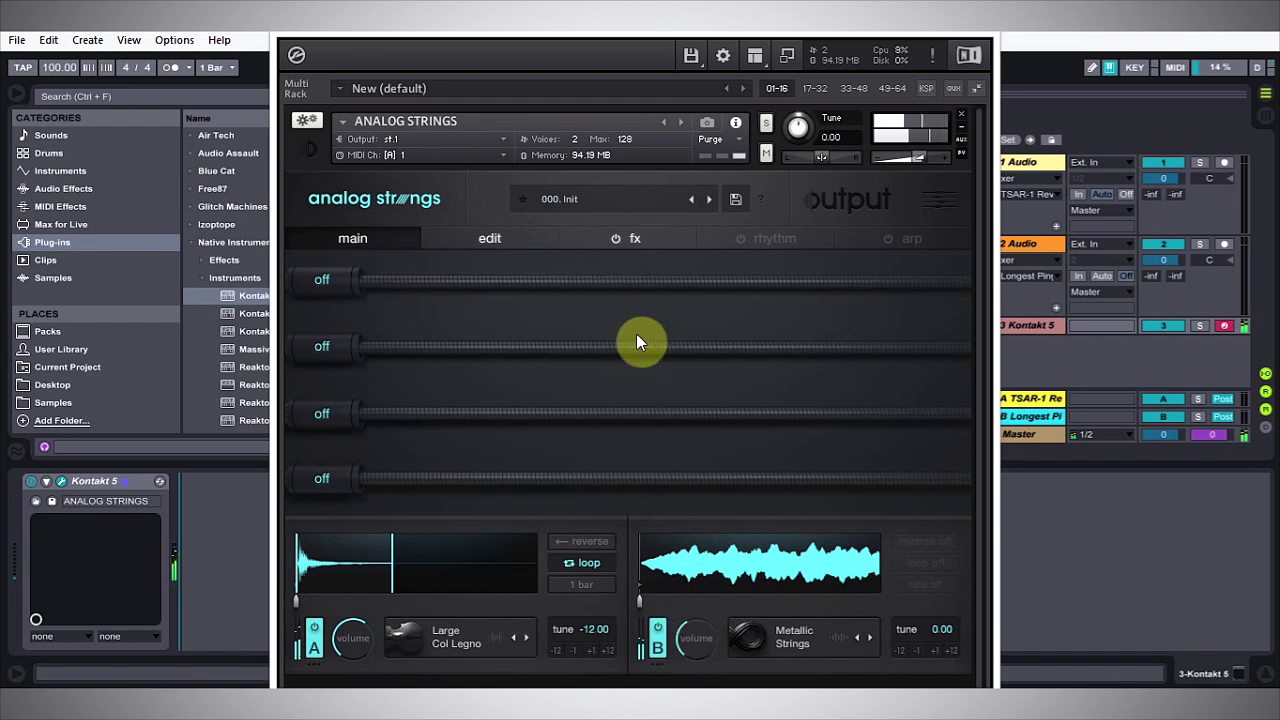
# Step: Activate rhythm 1 modulation for layer B only, turning it off for layer A, and add modulation to layer B's pan
pyautogui.click(769, 238)
pyautogui.click(739, 372)
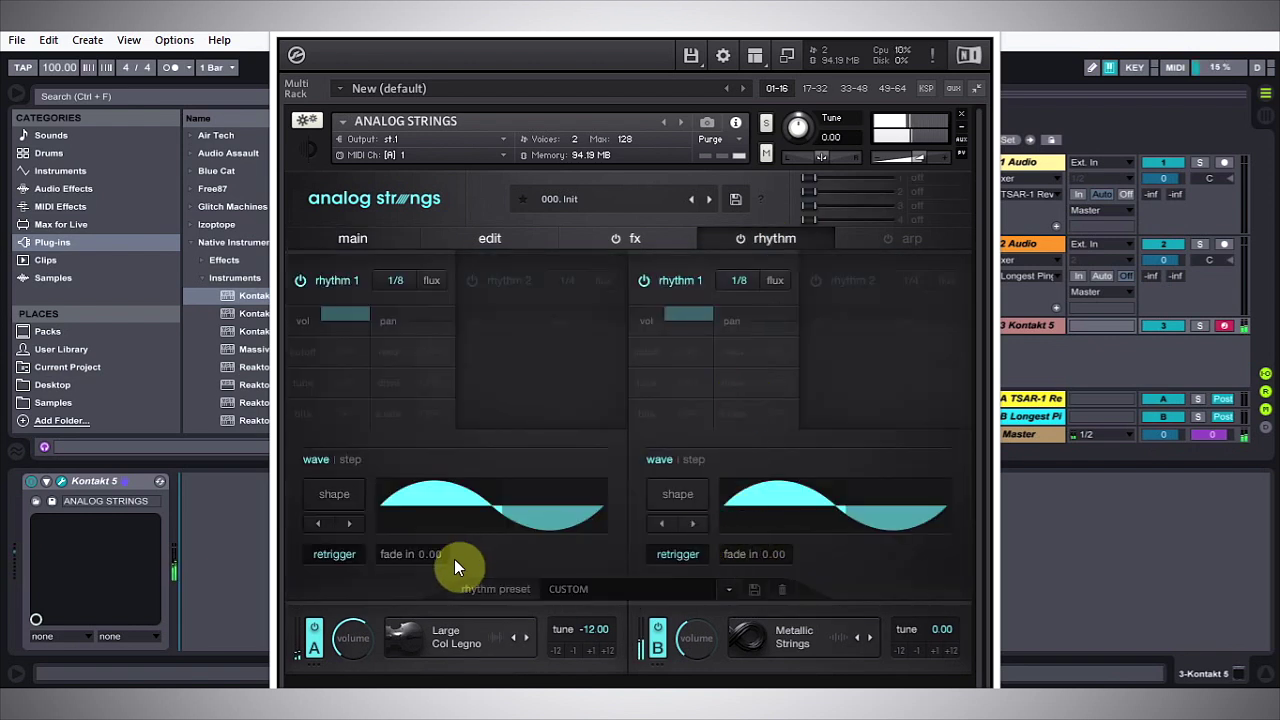
pyautogui.click(317, 280)
pyautogui.click(300, 281)
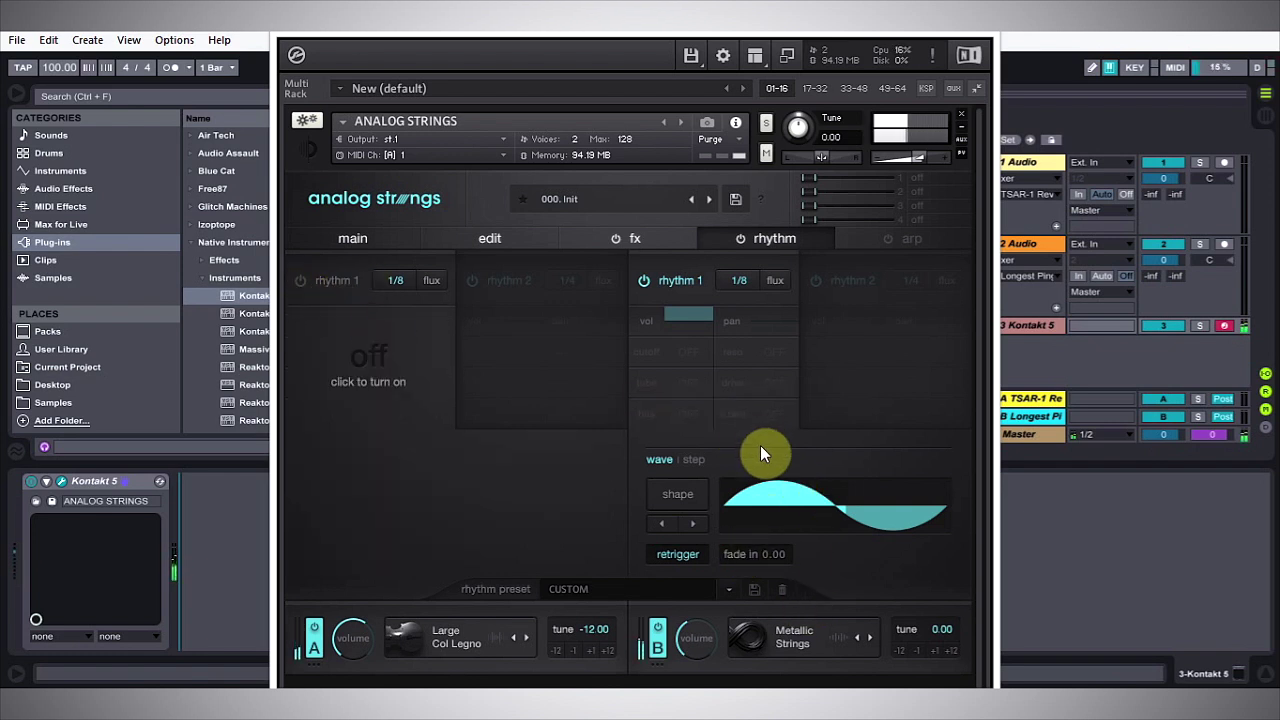
pyautogui.click(752, 305)
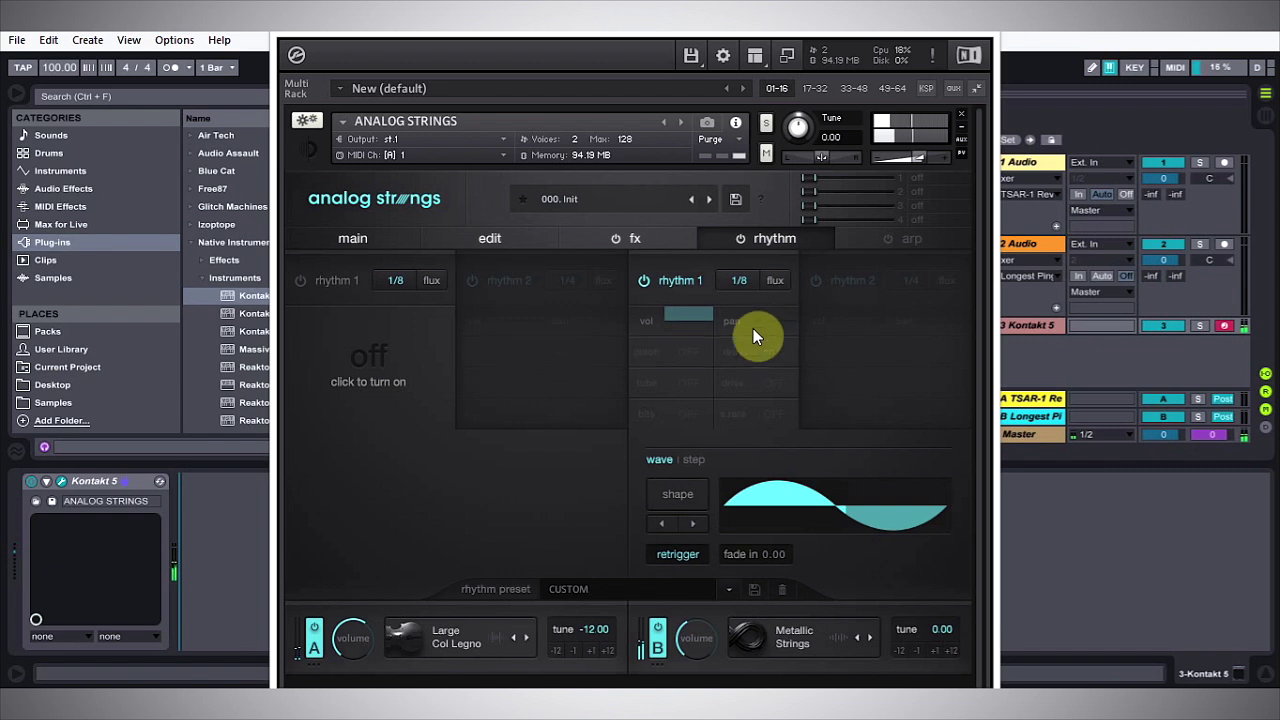
# Step: Examine the wave shape choices and the step pattern mode of layer B's rhythm 1, ending back in wave mode
pyautogui.click(684, 497)
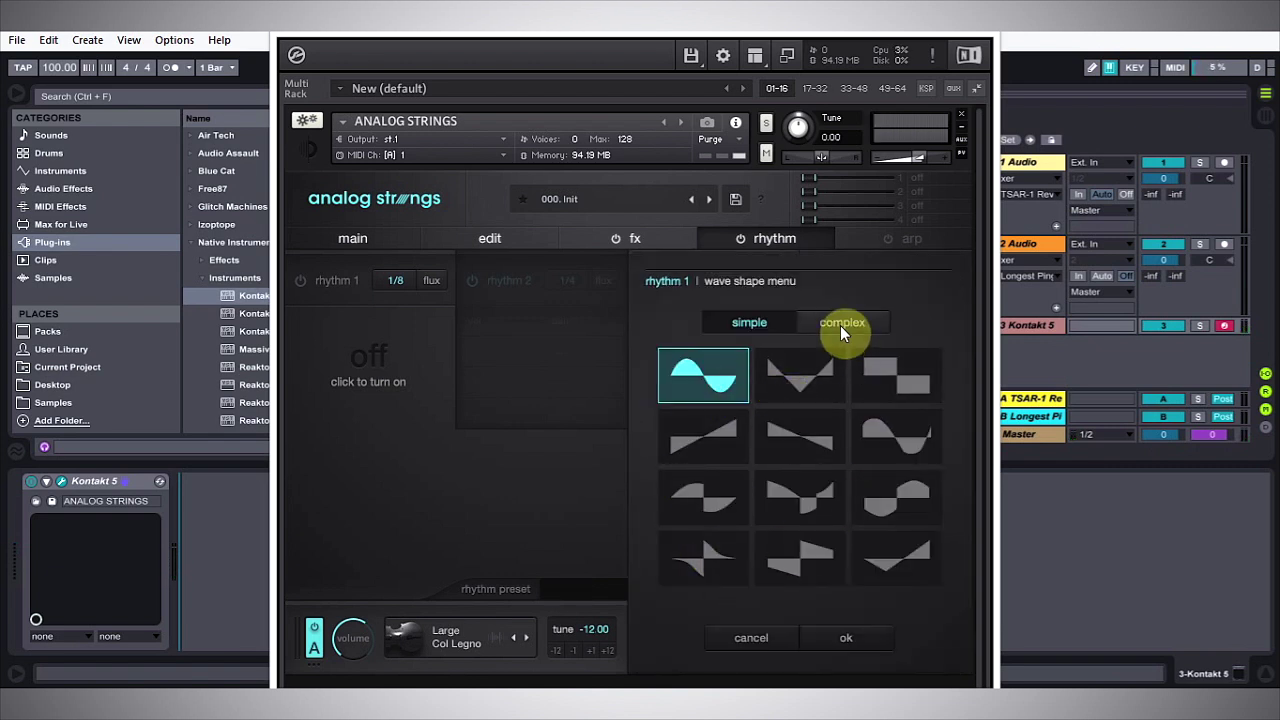
pyautogui.click(756, 637)
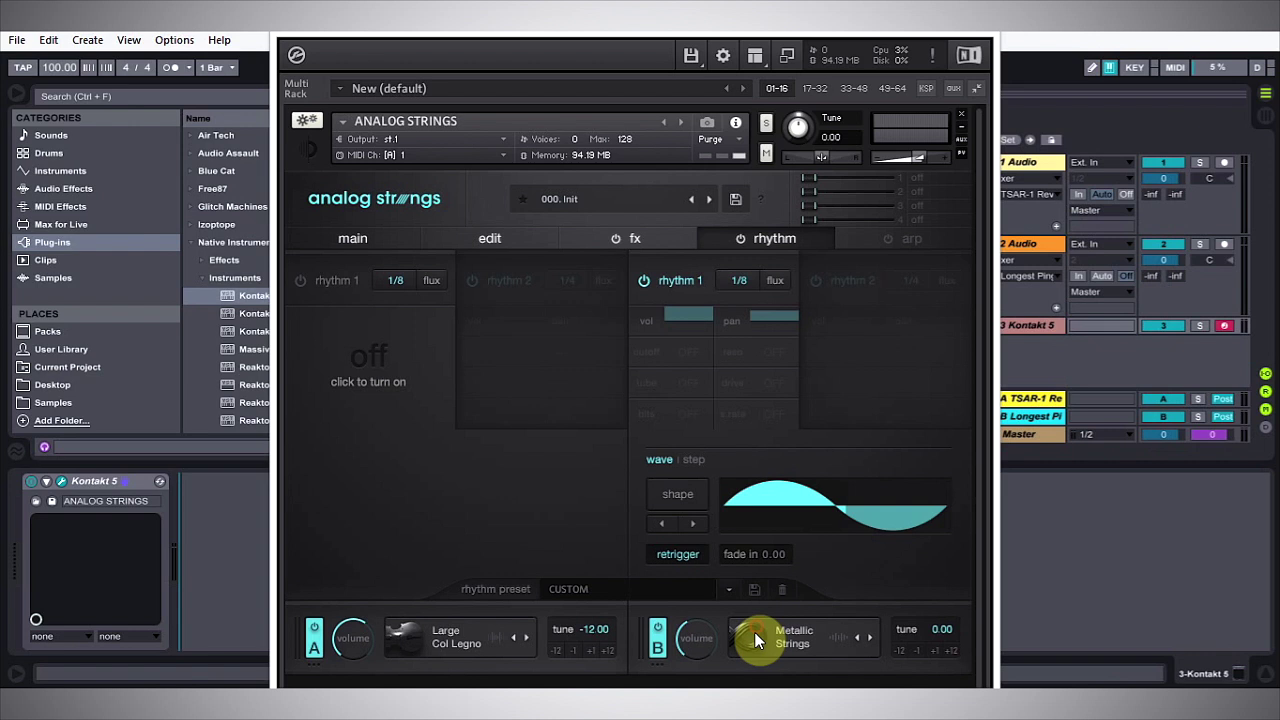
pyautogui.click(696, 460)
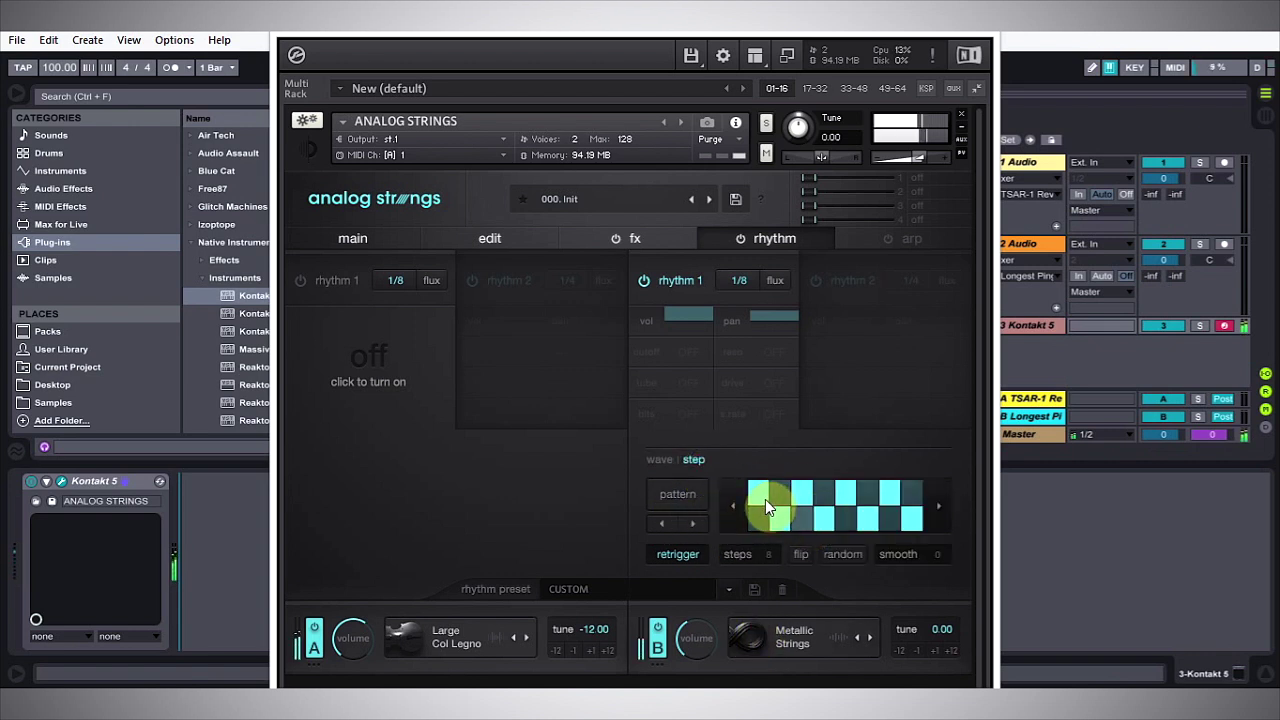
pyautogui.click(662, 460)
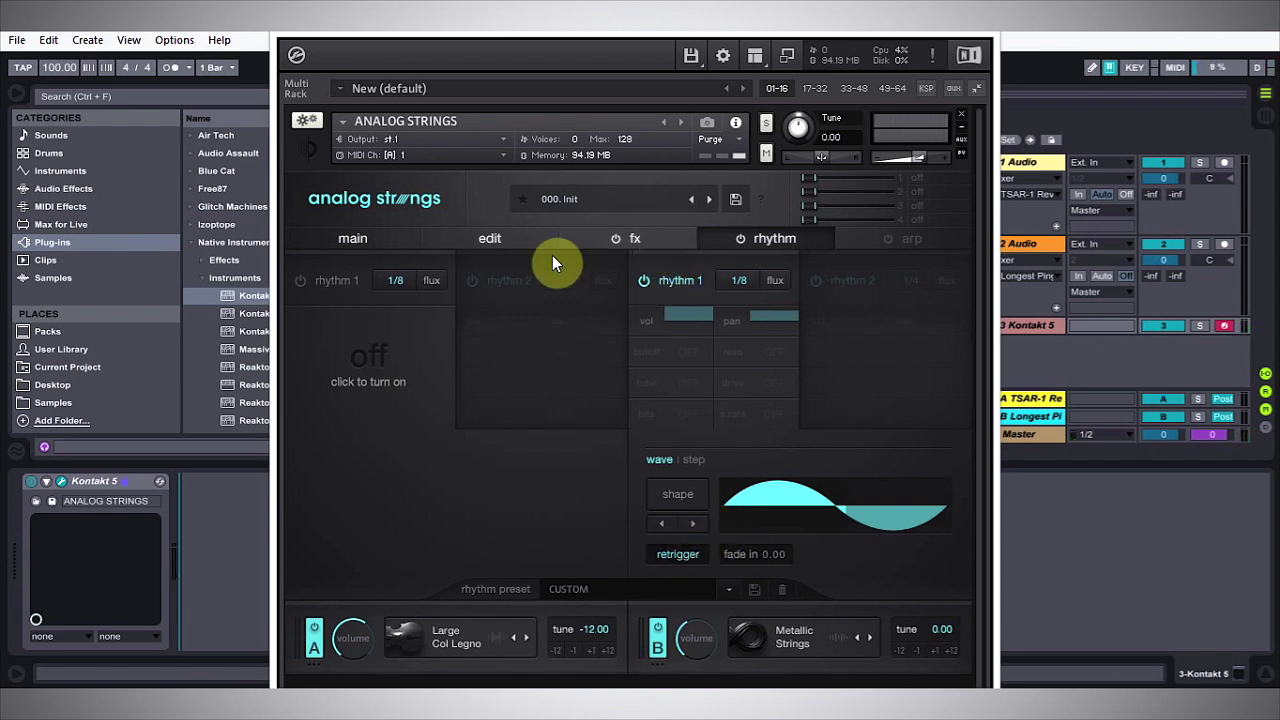
# Step: Open macro edit mode for the first macro and name it FX
pyautogui.click(349, 243)
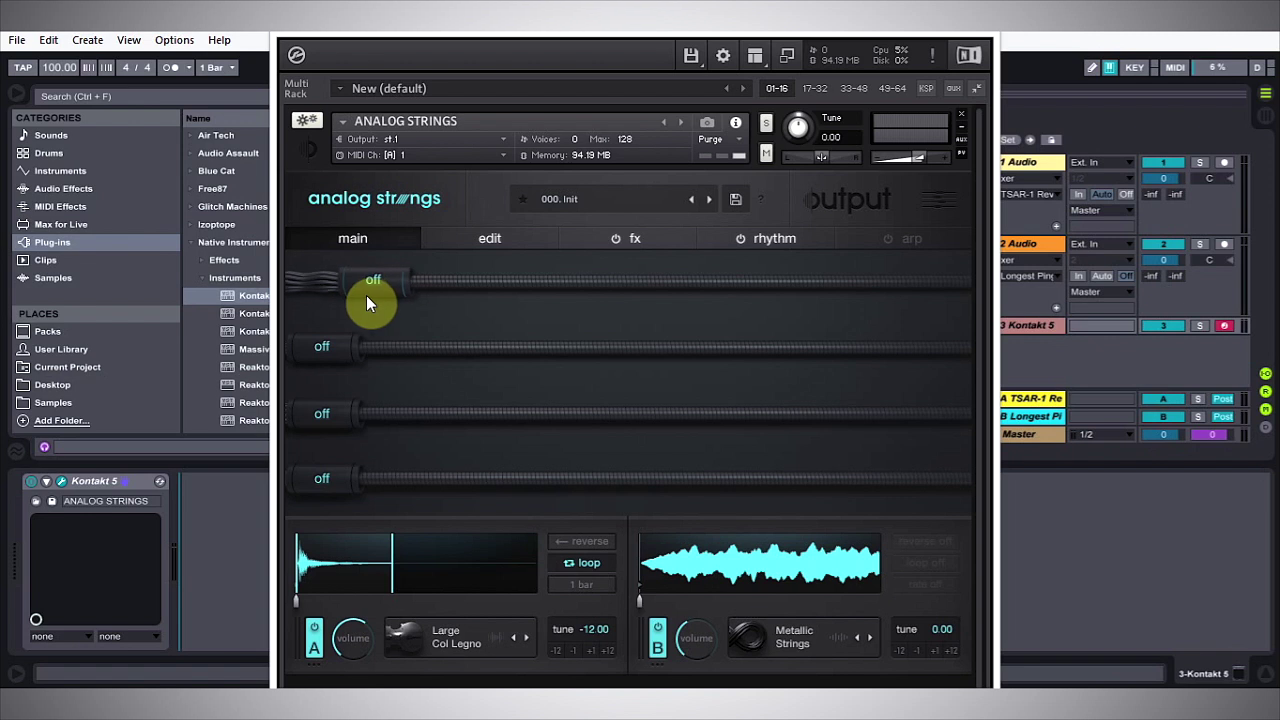
pyautogui.click(314, 290)
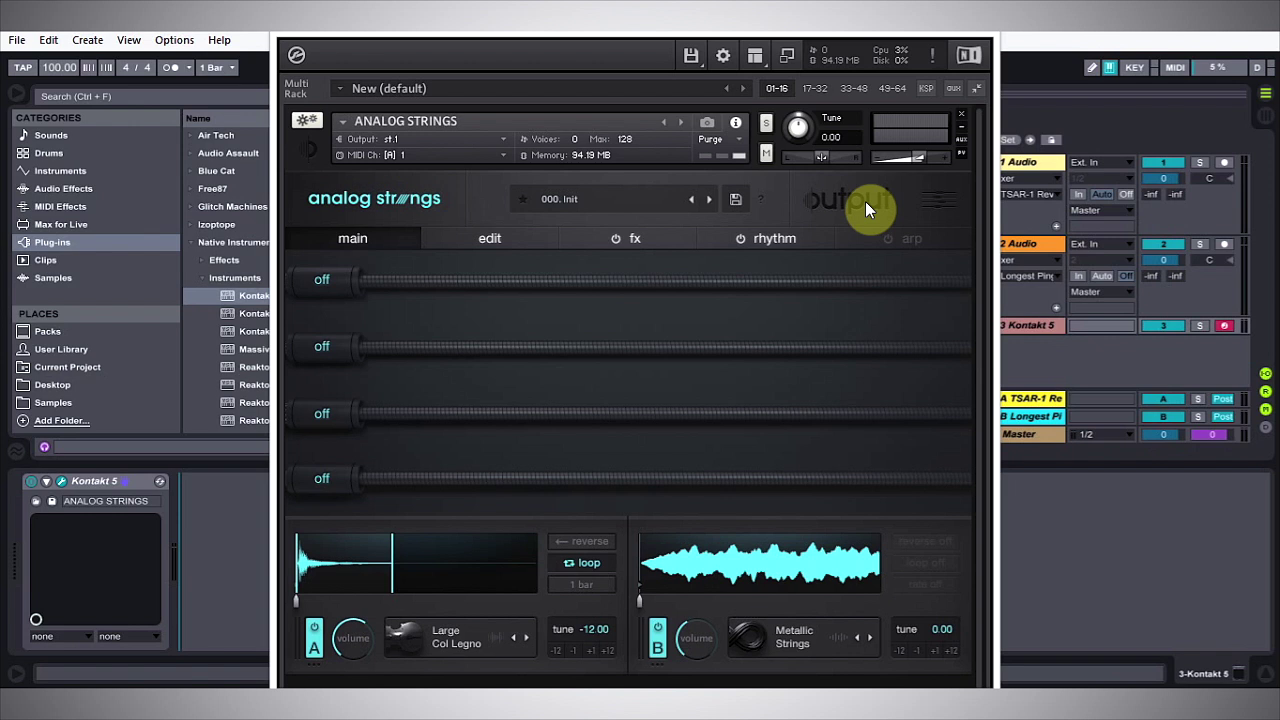
pyautogui.click(949, 210)
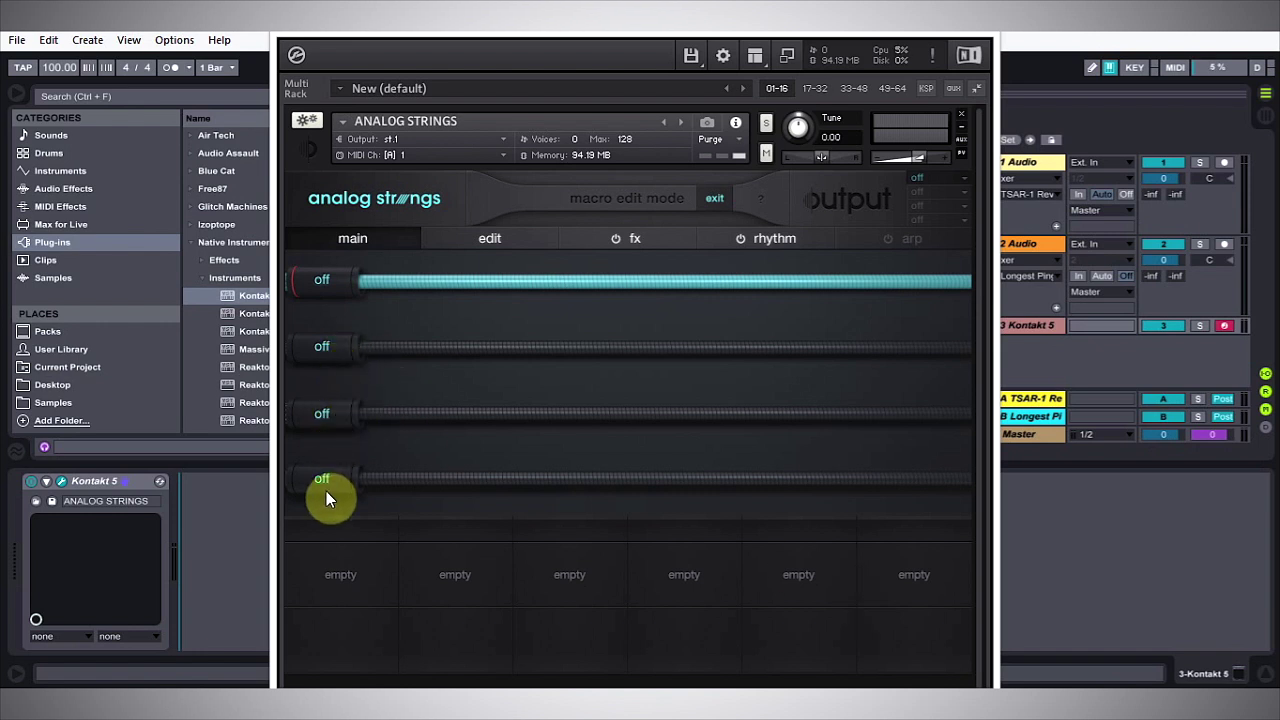
pyautogui.click(964, 180)
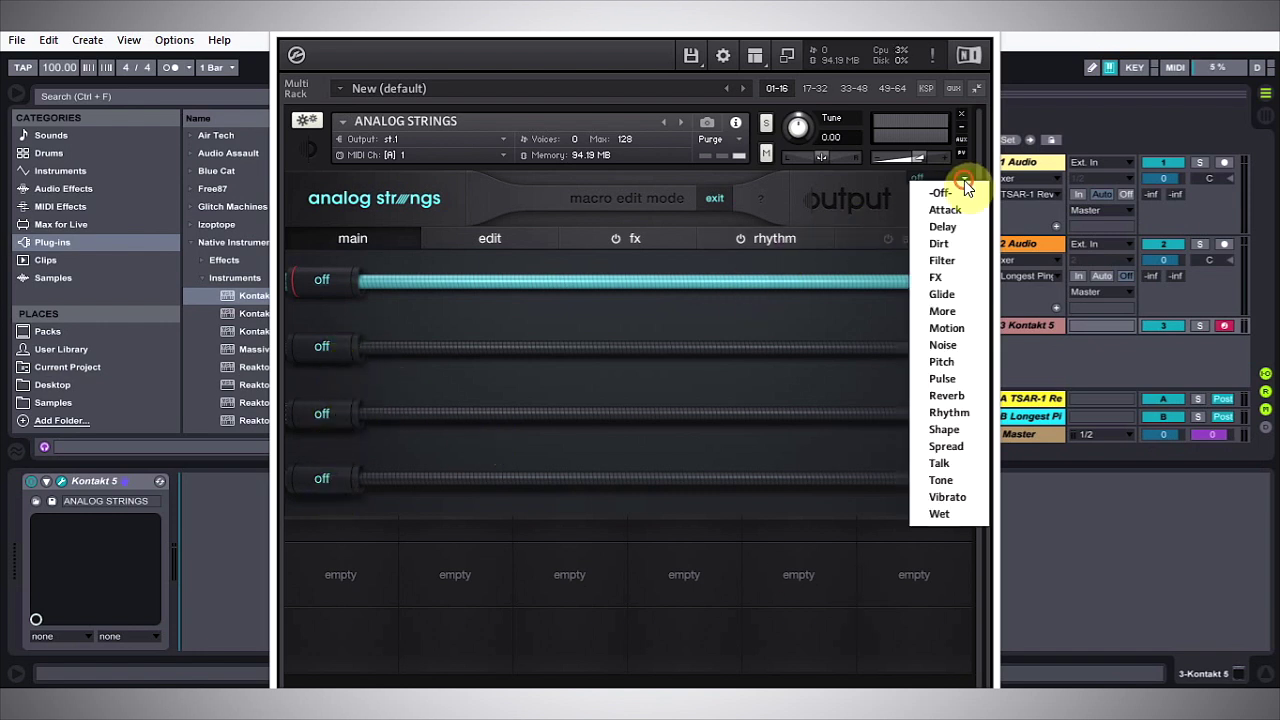
pyautogui.click(938, 277)
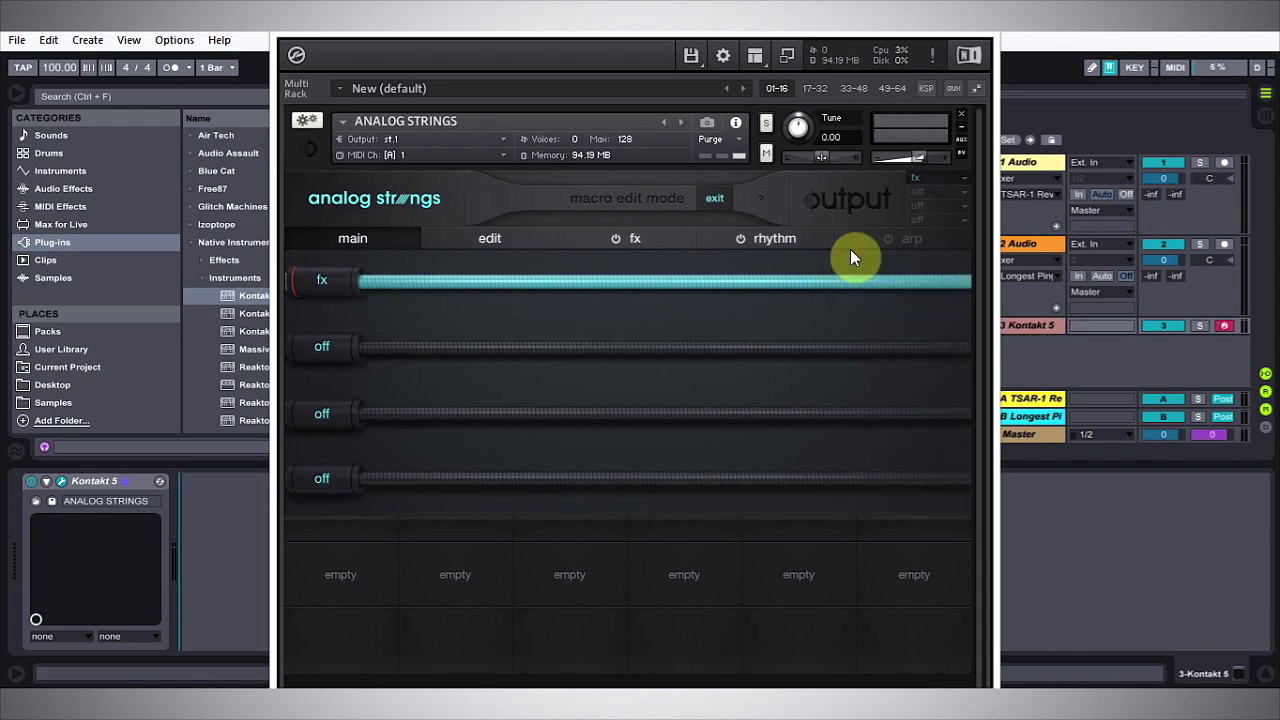
# Step: Assign the wet amount of the global medium hall reverb to macro 1
pyautogui.click(650, 237)
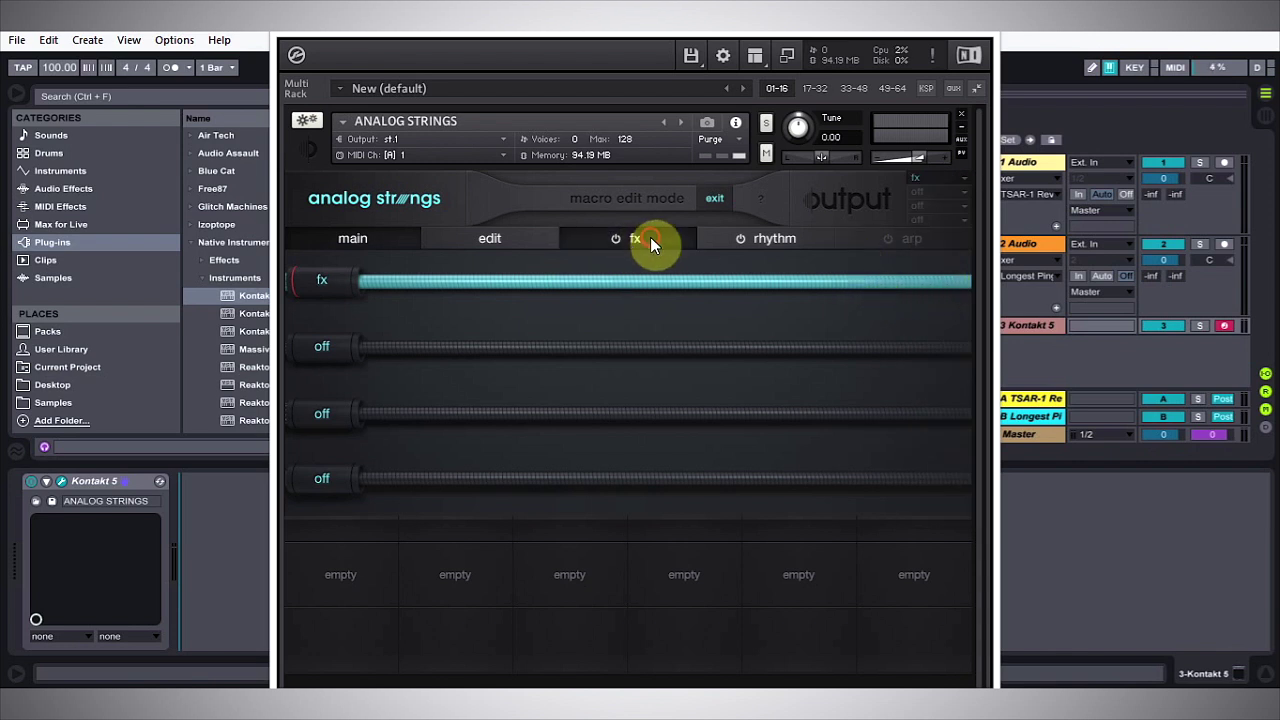
pyautogui.click(714, 197)
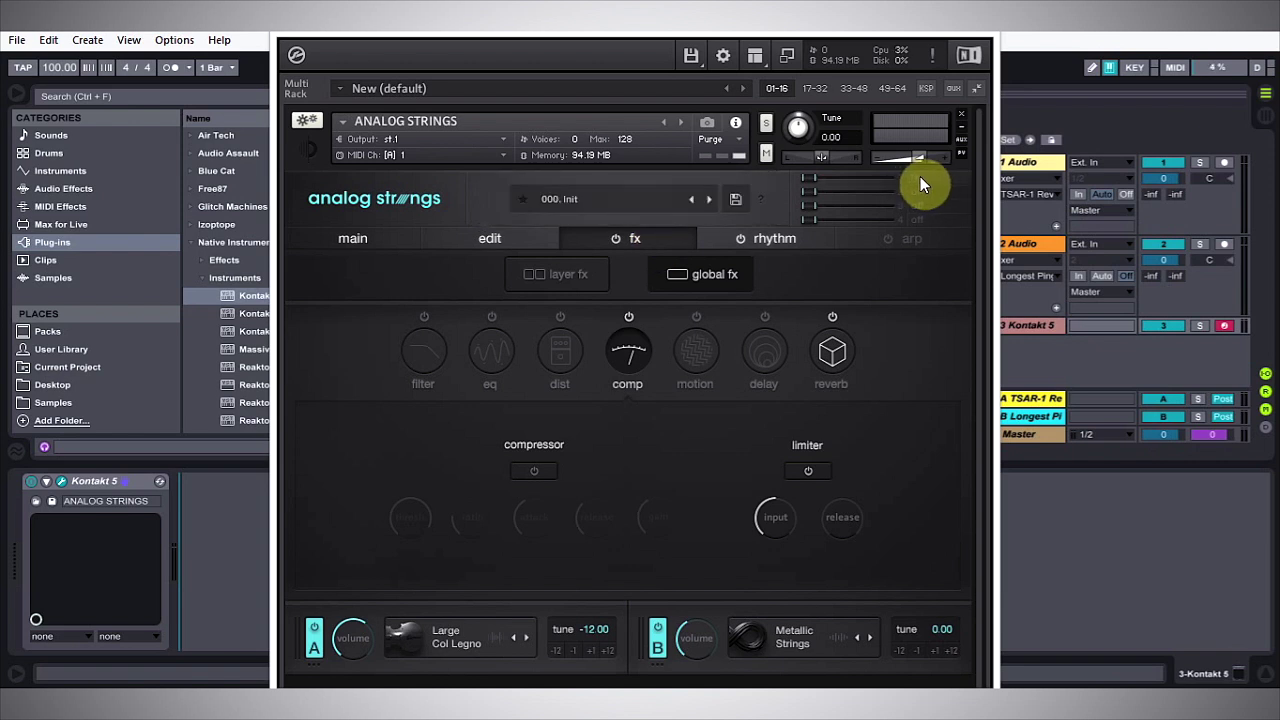
pyautogui.click(920, 176)
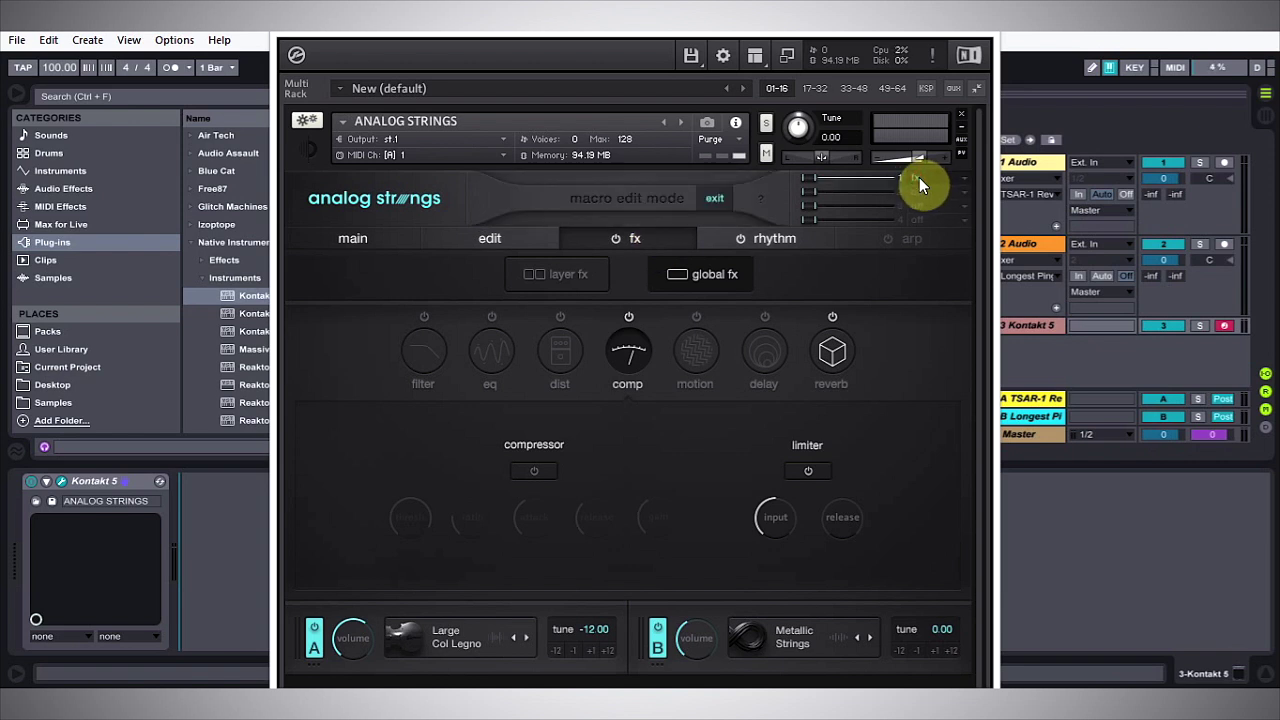
pyautogui.click(829, 355)
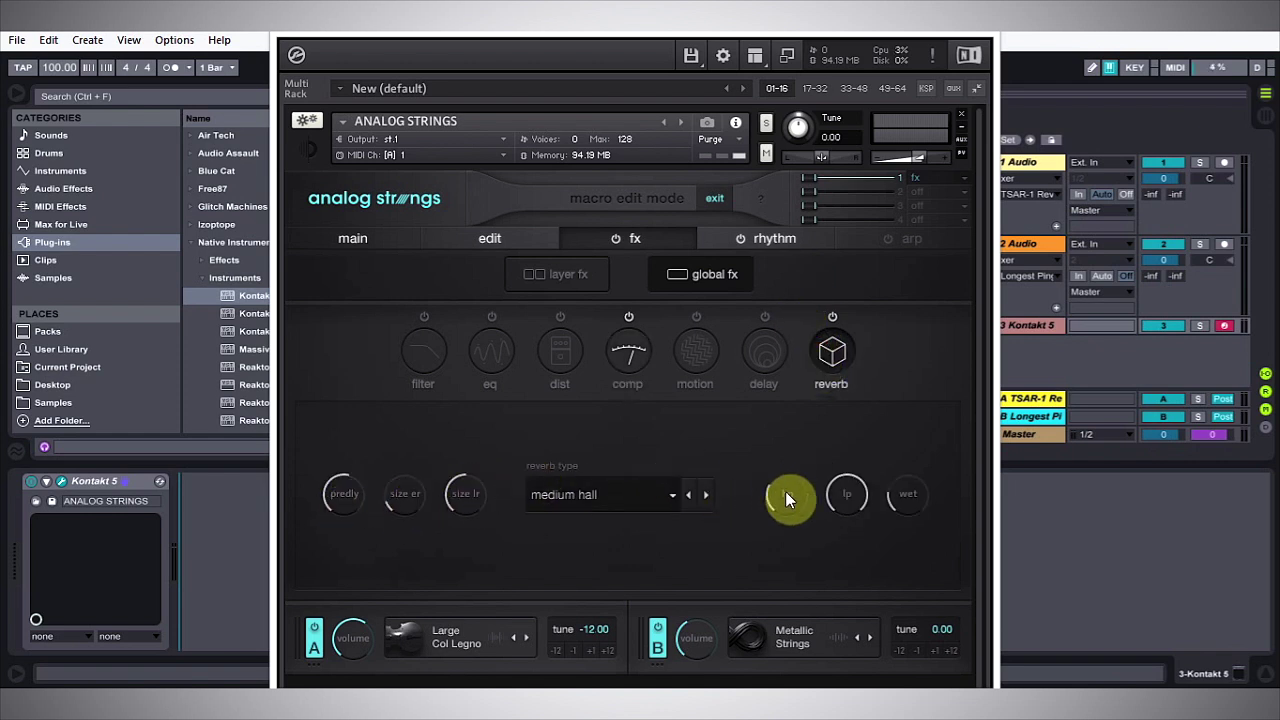
pyautogui.moveTo(896, 500)
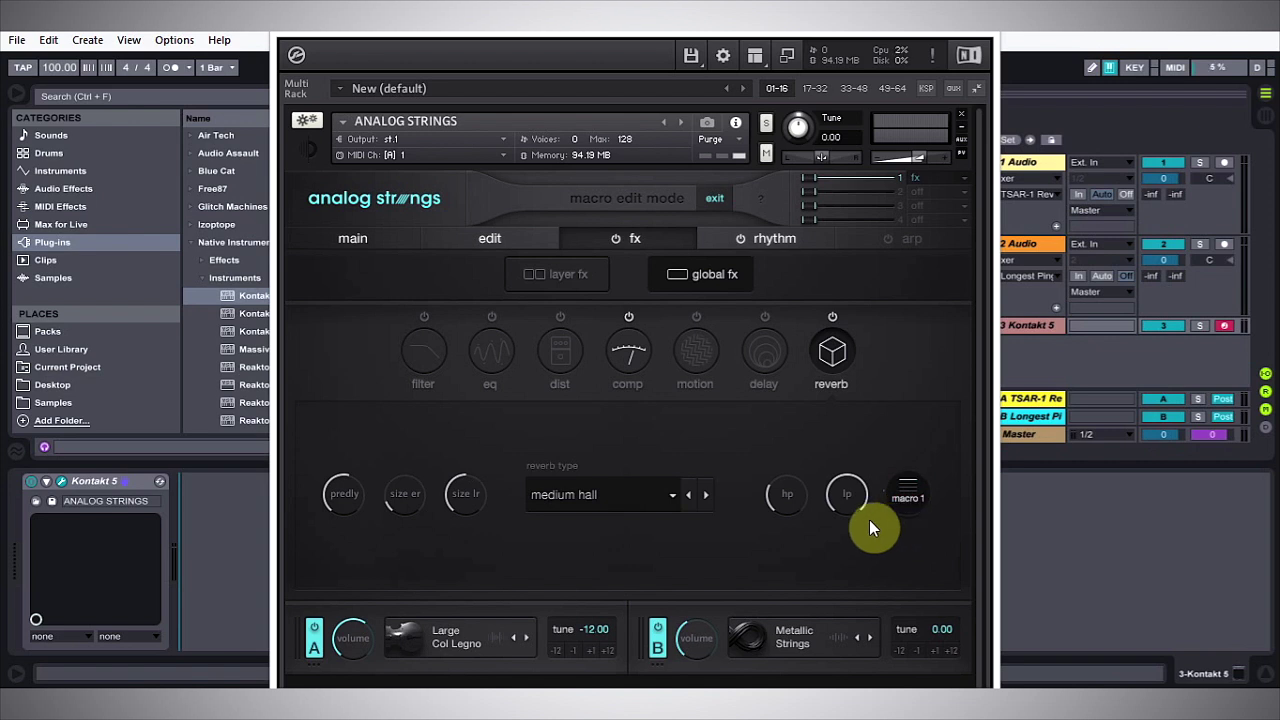
# Step: Turn on the global delay, assign delay 1's wet amount to macro 1, and return to the macro overview outside edit mode
pyautogui.click(766, 355)
pyautogui.click(764, 318)
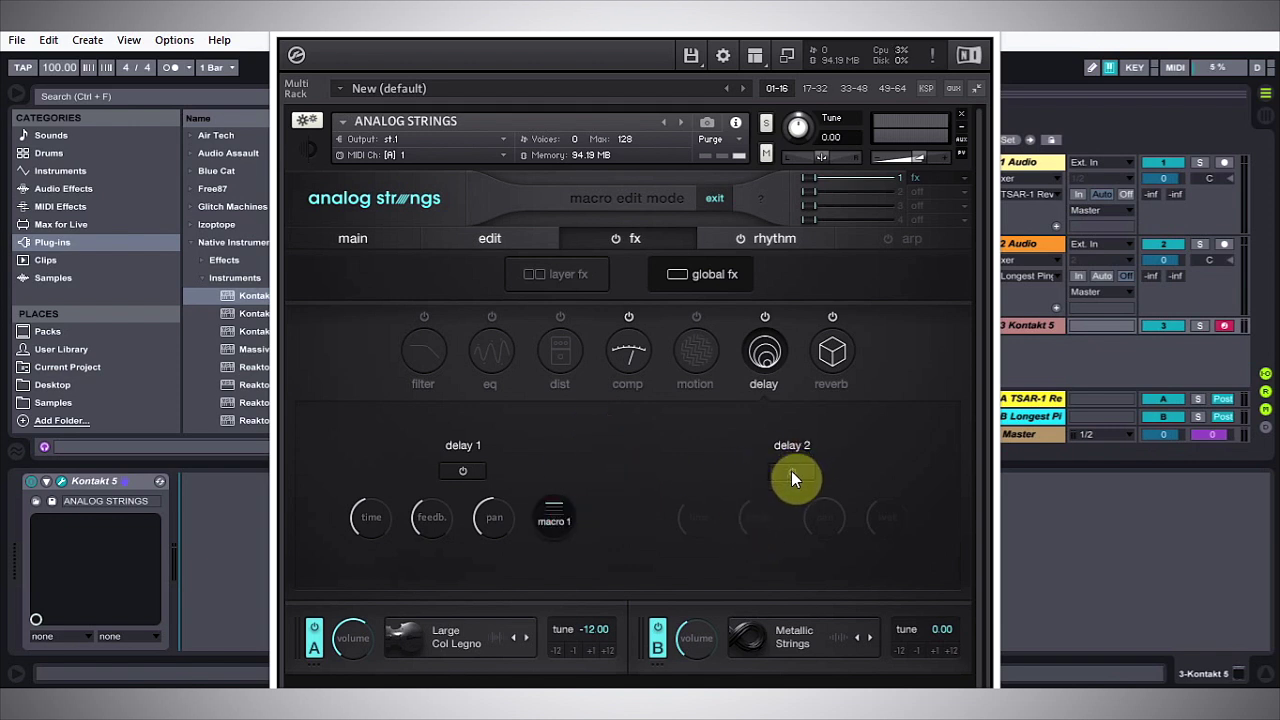
pyautogui.click(593, 274)
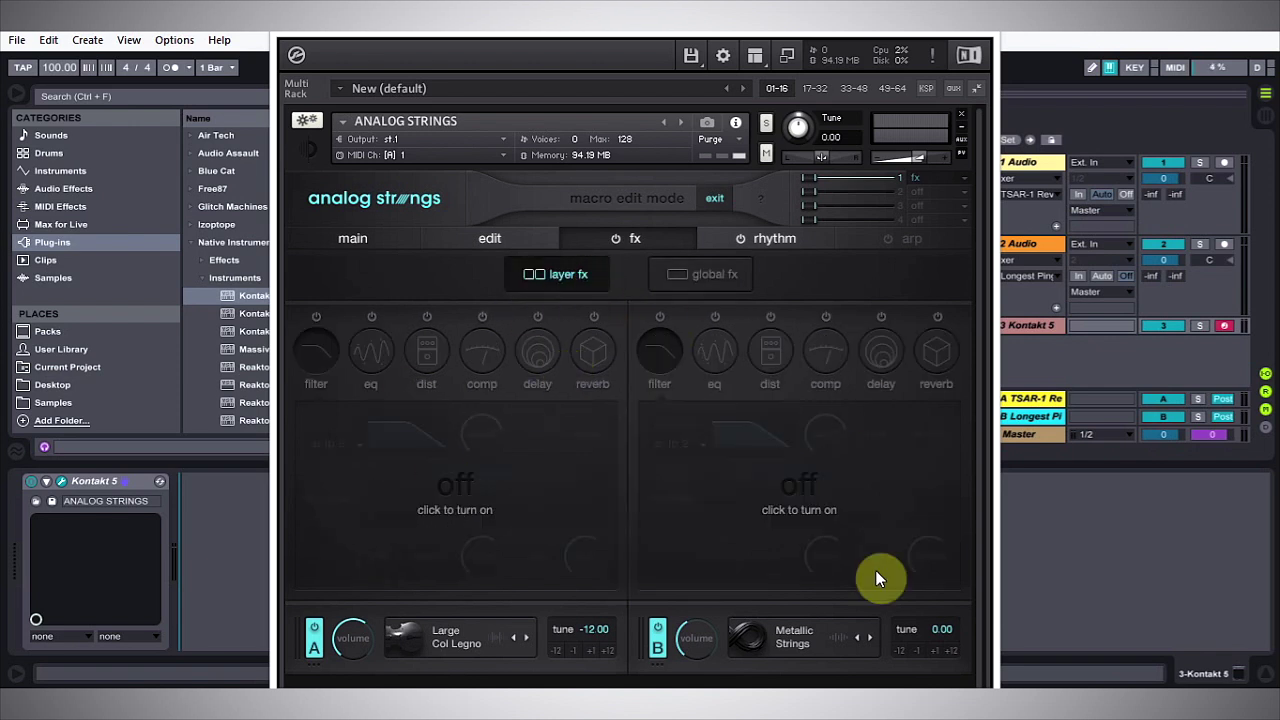
pyautogui.click(681, 286)
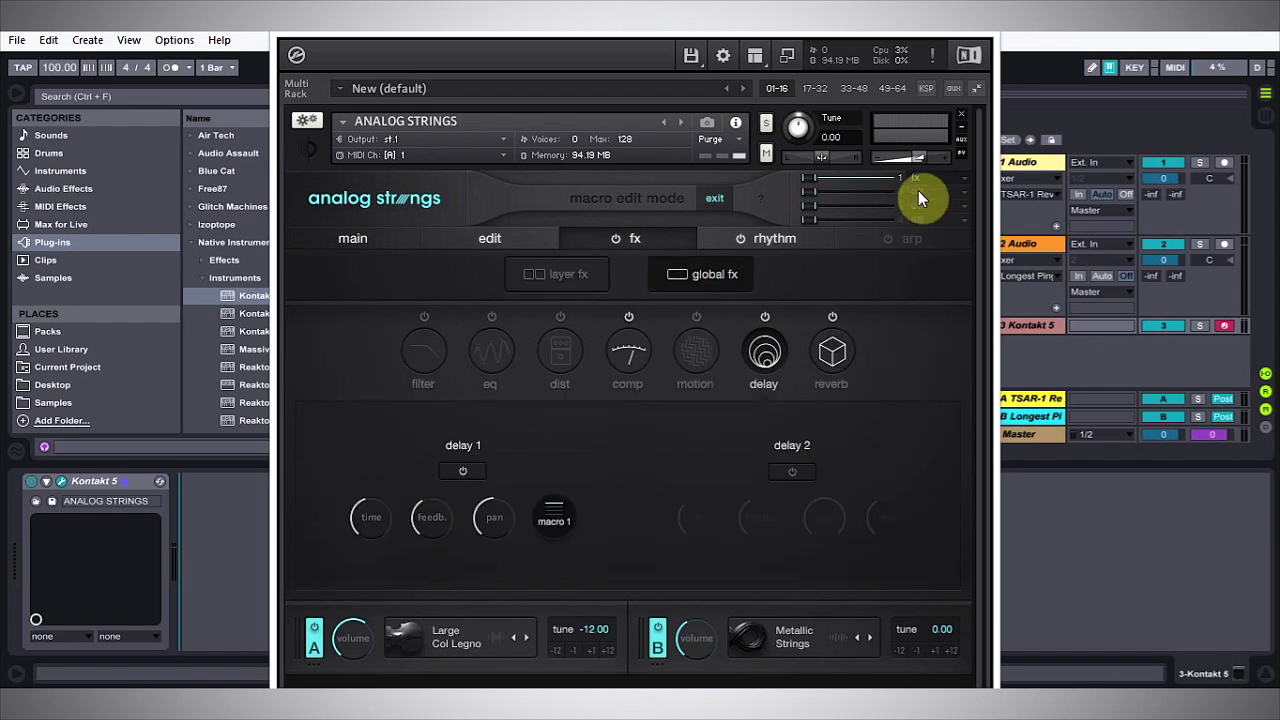
pyautogui.click(727, 203)
pyautogui.click(387, 239)
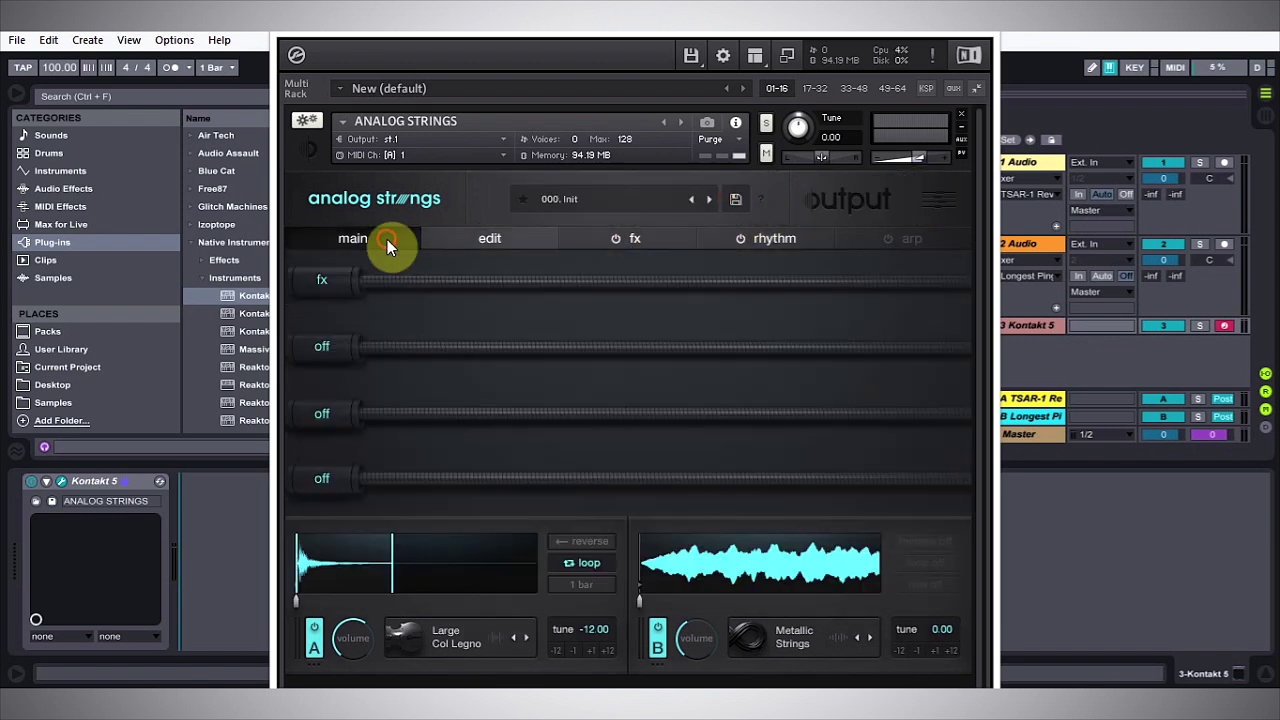
# Step: Narrow the global reverb's wet range on the FX macro, sweeping the macro up and down to audition the reverb and delay
pyautogui.click(953, 199)
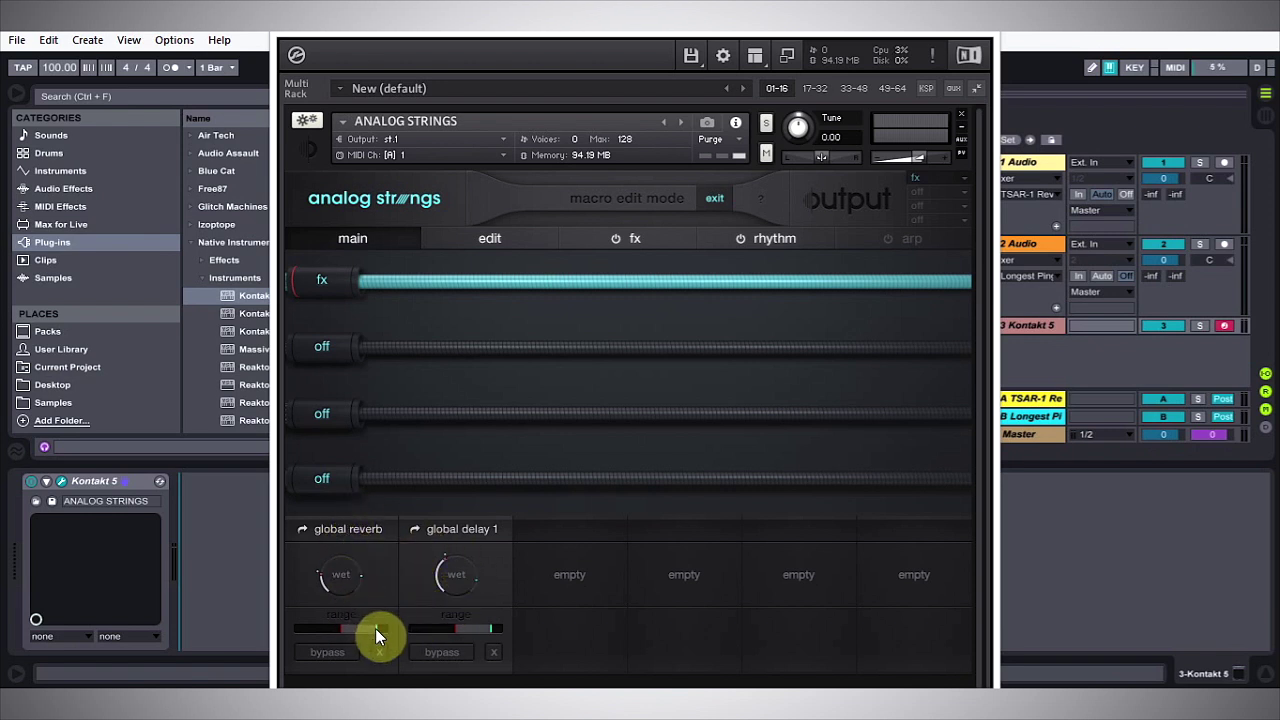
pyautogui.moveTo(377, 627); pyautogui.dragTo(361, 627)
pyautogui.moveTo(321, 281); pyautogui.dragTo(528, 292)
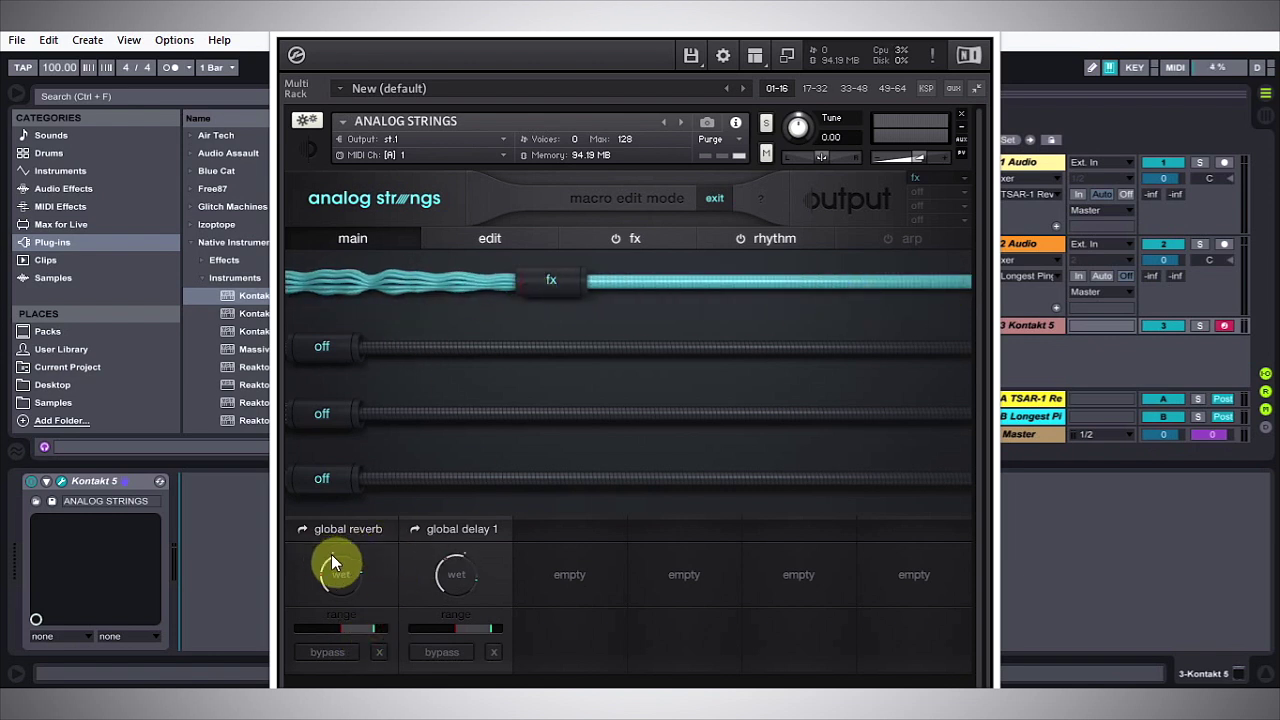
pyautogui.moveTo(562, 303); pyautogui.dragTo(894, 284)
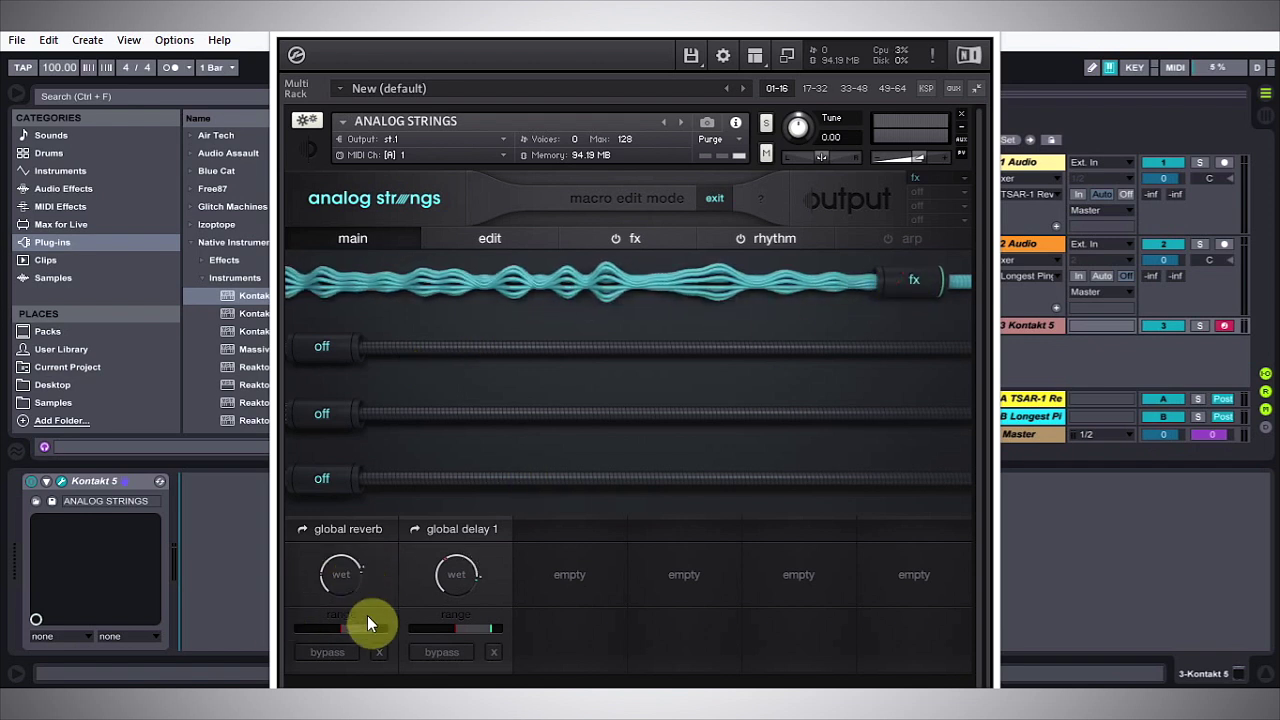
pyautogui.moveTo(951, 283); pyautogui.dragTo(719, 311)
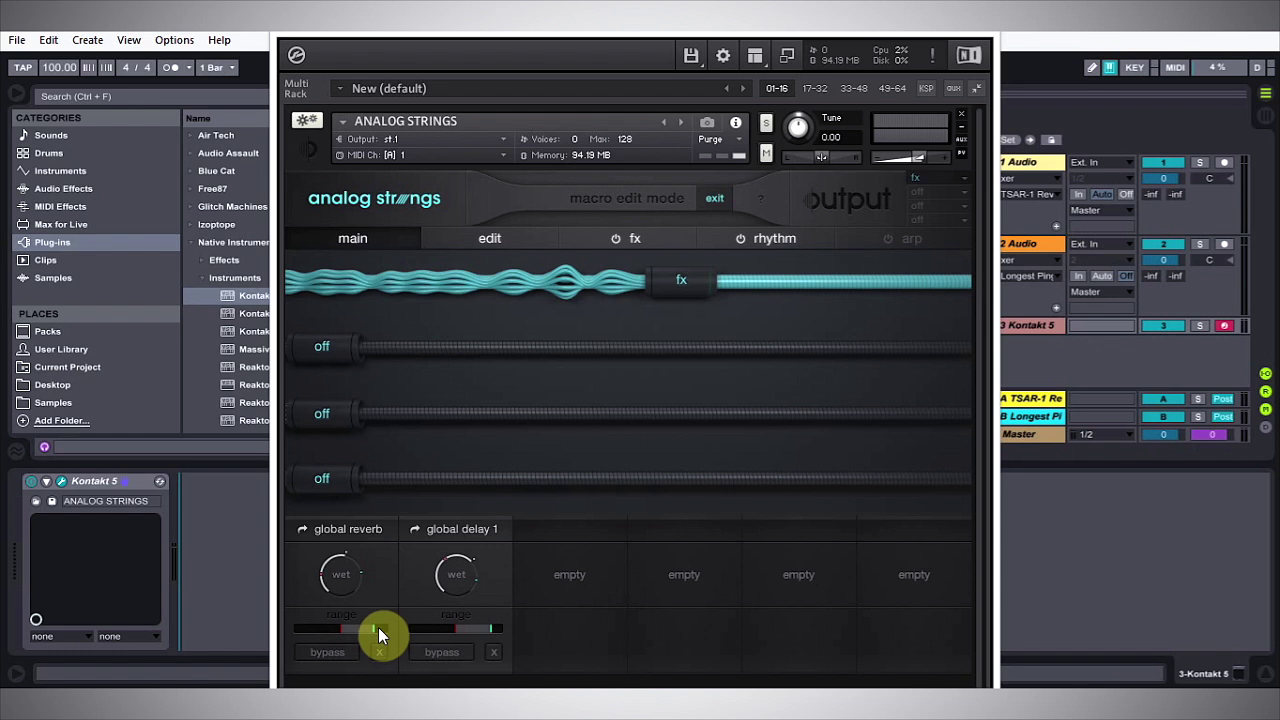
pyautogui.moveTo(378, 628)
pyautogui.mouseDown()
pyautogui.moveTo(313, 633)
pyautogui.moveTo(363, 635)
pyautogui.mouseUp()
pyautogui.moveTo(677, 286)
pyautogui.mouseDown()
pyautogui.moveTo(310, 288)
pyautogui.moveTo(331, 276)
pyautogui.moveTo(734, 284)
pyautogui.moveTo(854, 260)
pyautogui.mouseUp()
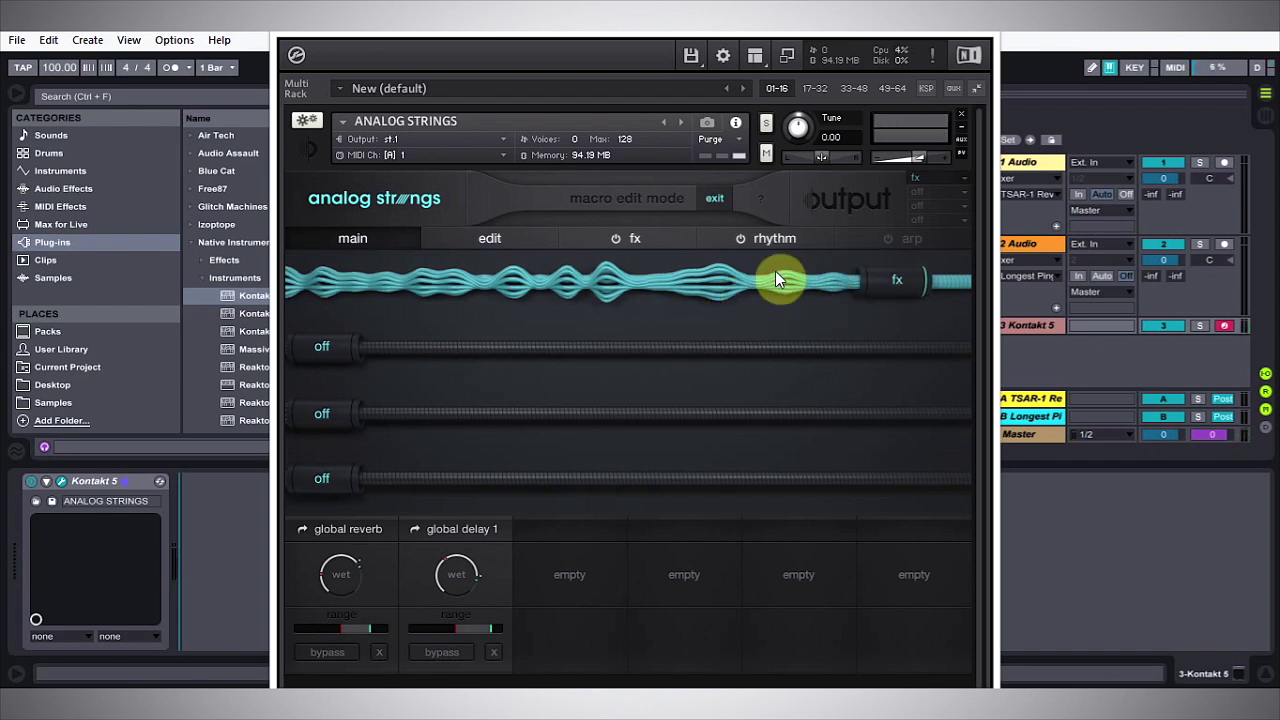
# Step: Turn on the global filter and assign its low pass cutoff to macro 1 with a fully downward range
pyautogui.click(657, 243)
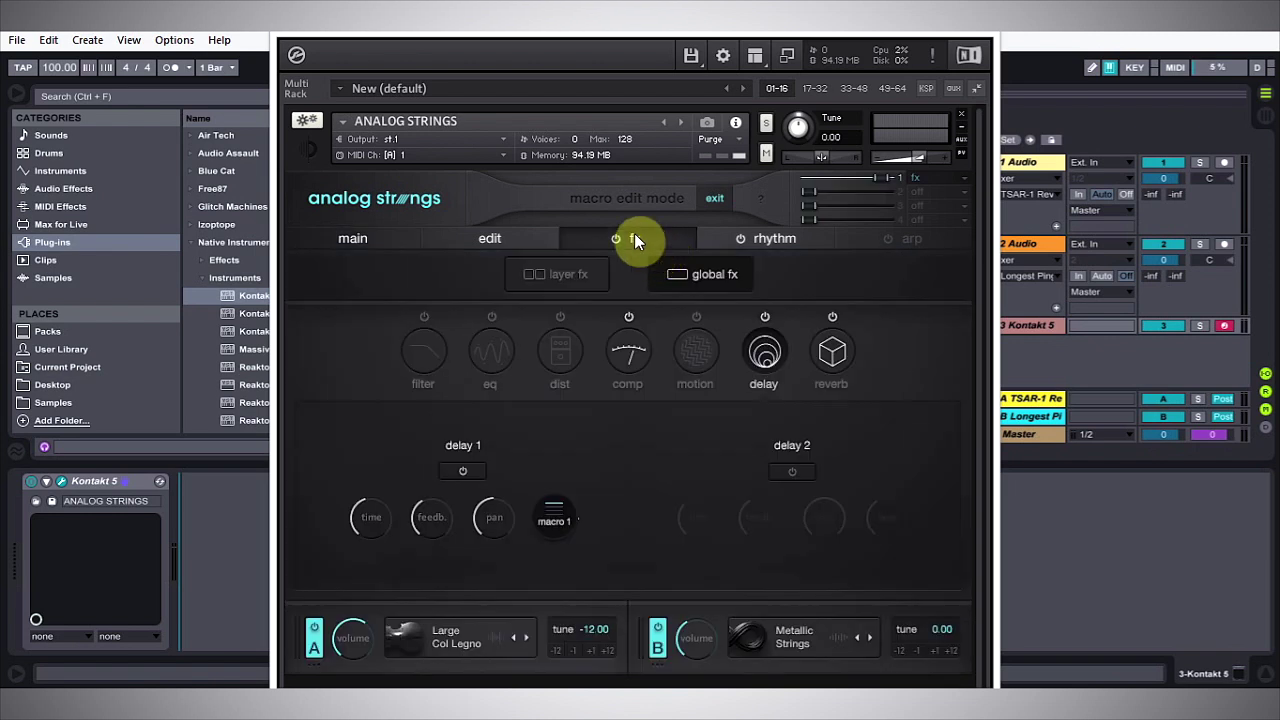
pyautogui.click(437, 343)
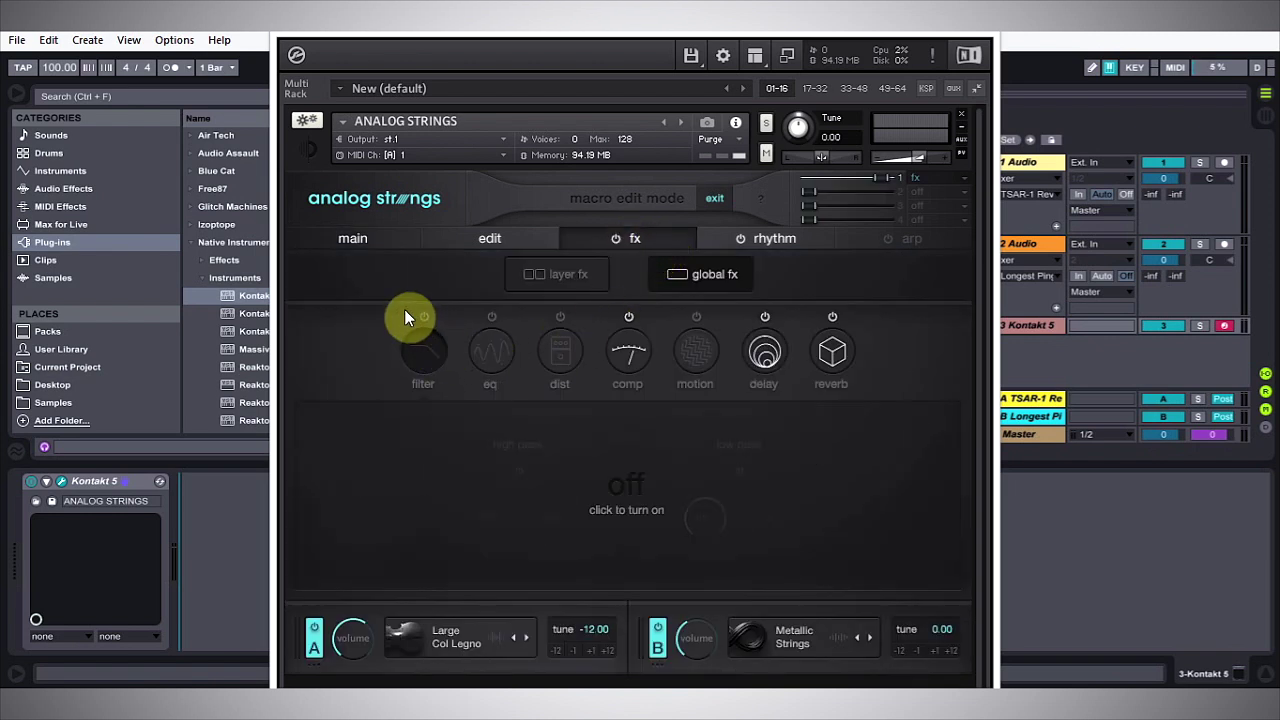
pyautogui.click(423, 317)
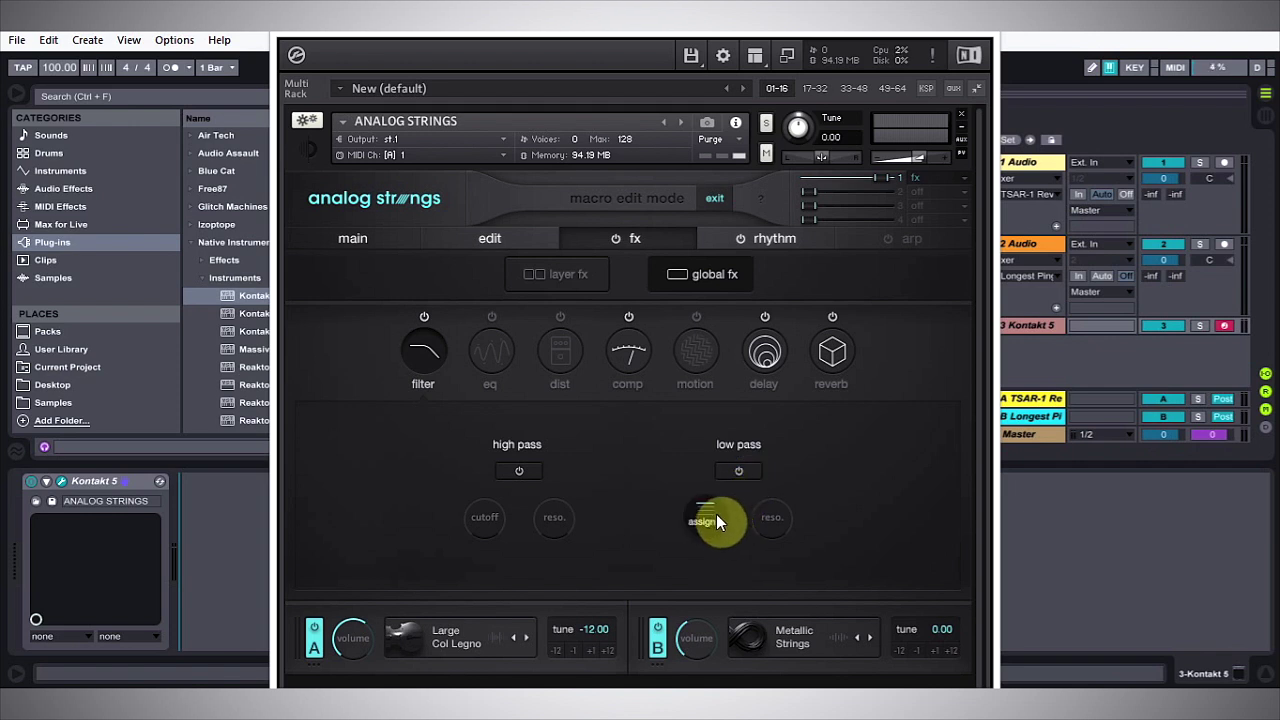
pyautogui.moveTo(712, 520); pyautogui.dragTo(600, 633)
# Step: Sweep the FX macro to audition the filter, and add layer B's rhythm 1 volume send to it with an upward range
pyautogui.moveTo(300, 283)
pyautogui.mouseDown()
pyautogui.moveTo(538, 320)
pyautogui.moveTo(671, 322)
pyautogui.mouseUp()
pyautogui.moveTo(681, 321); pyautogui.dragTo(294, 383)
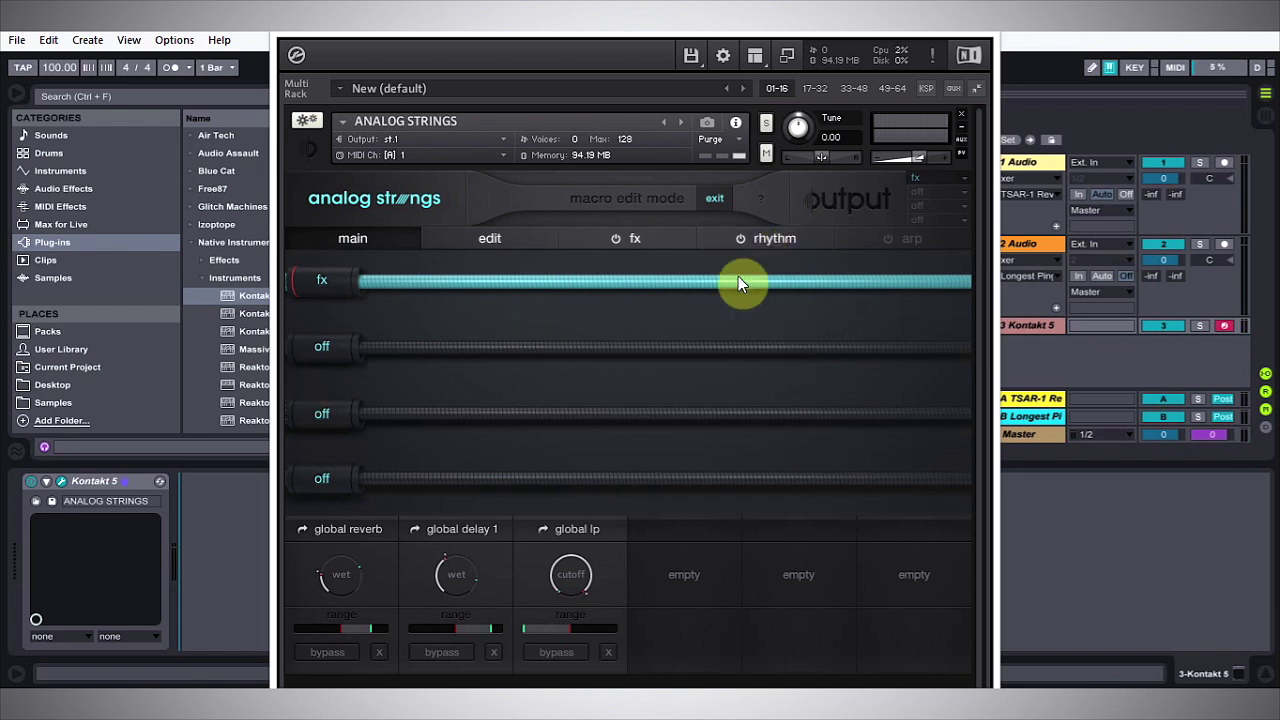
pyautogui.click(765, 280)
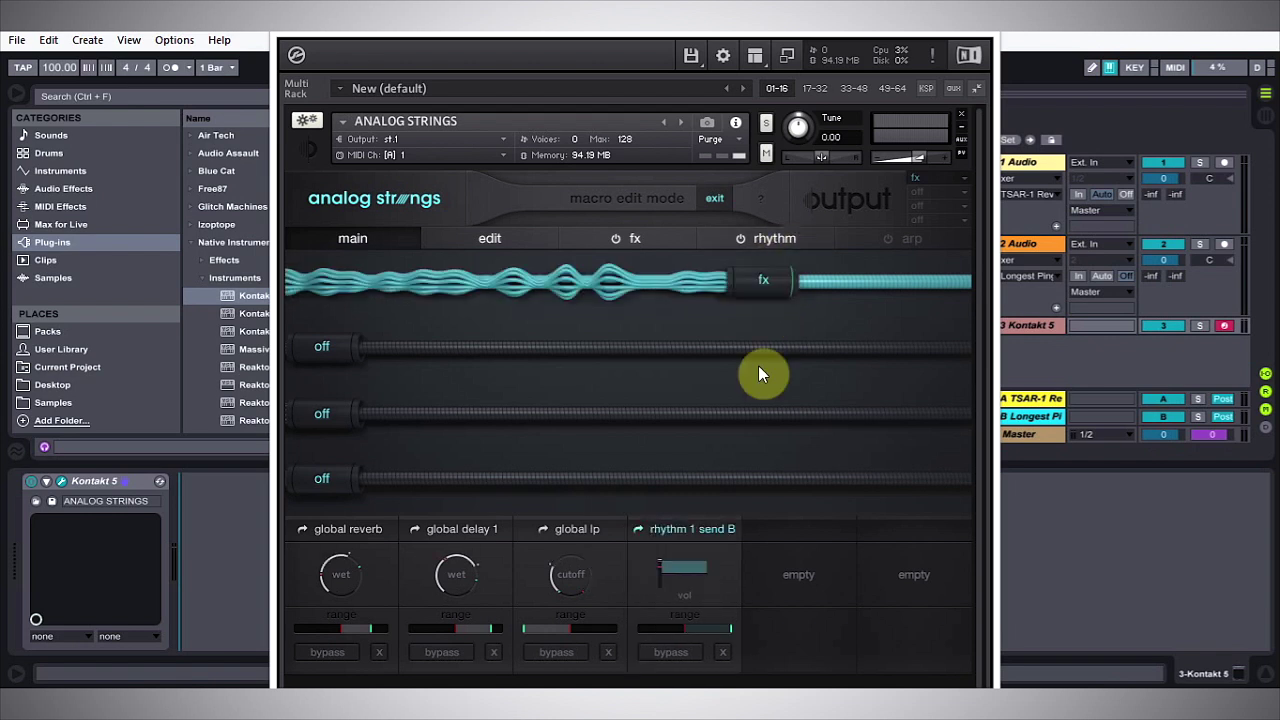